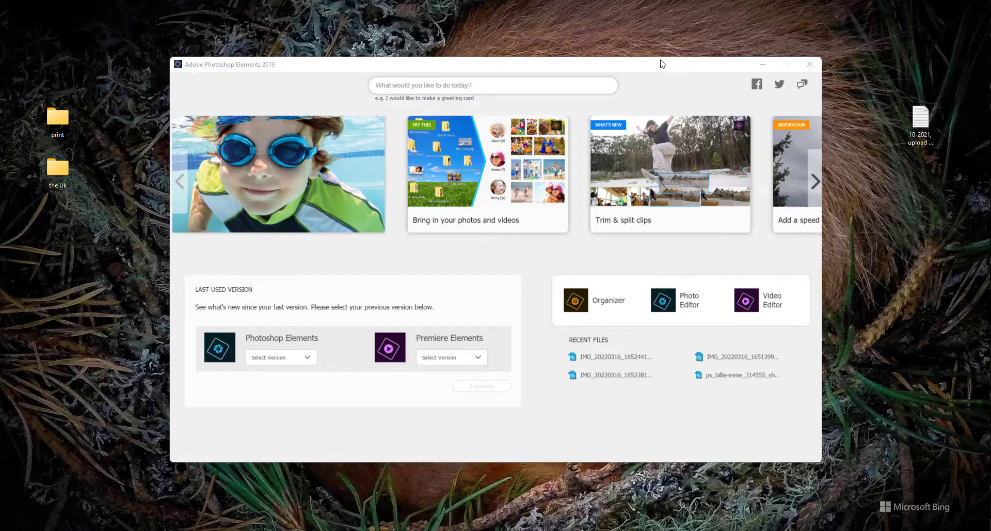
Step: Launch the Photo Editor from the Home Screen, maximize it, and keep Expert mode active
drag(664, 70, 615, 62)
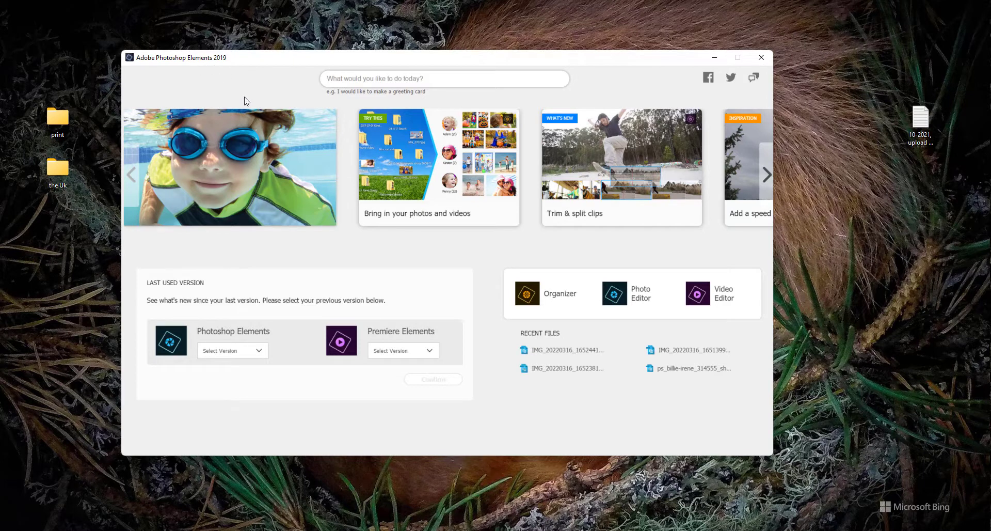
click(609, 305)
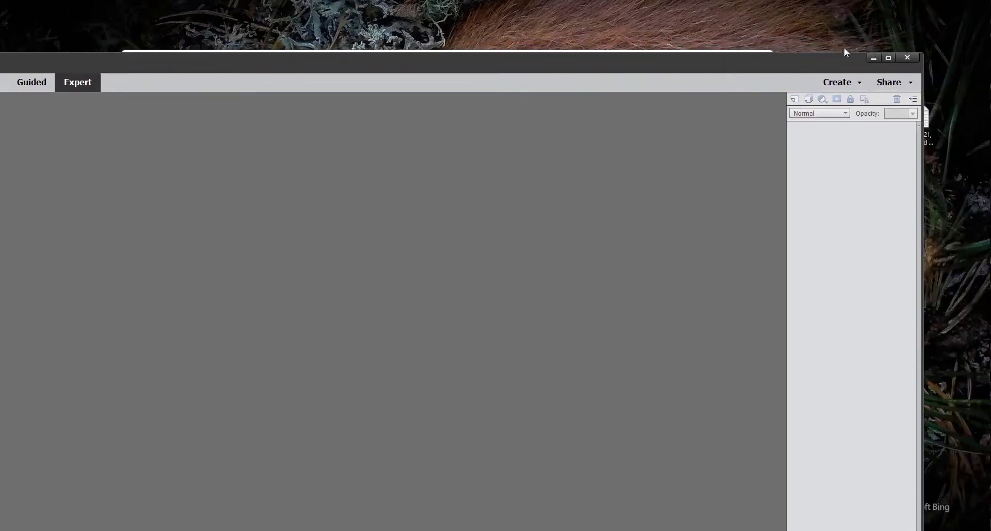
click(888, 58)
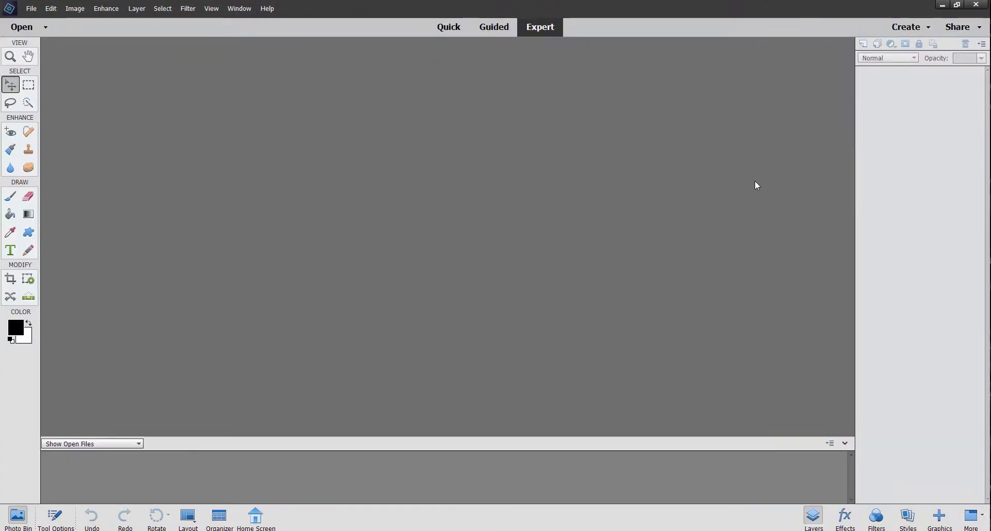
click(447, 35)
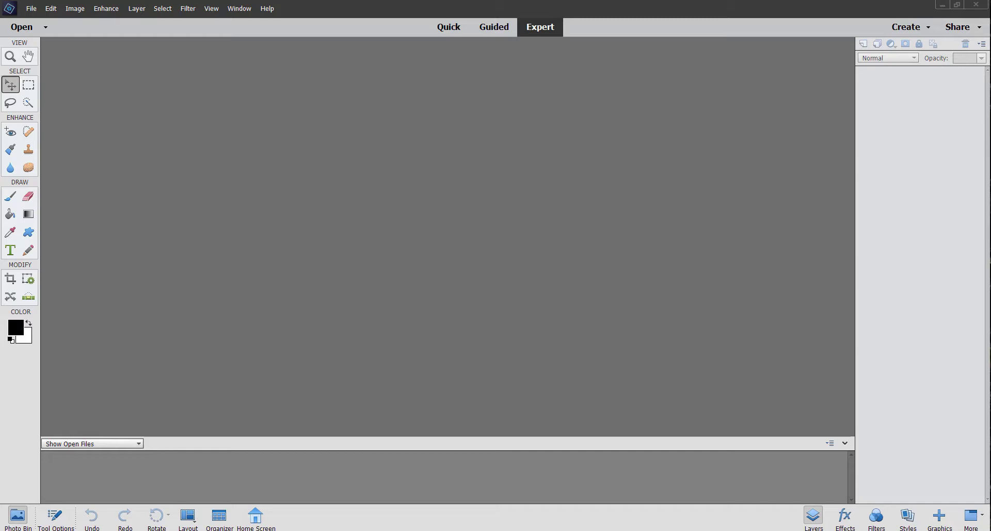
Step: Bring up the Shabby Vintage #3 Quick Page A download page with 'PSD - layered photoshop file' selected
key(alt+Tab)
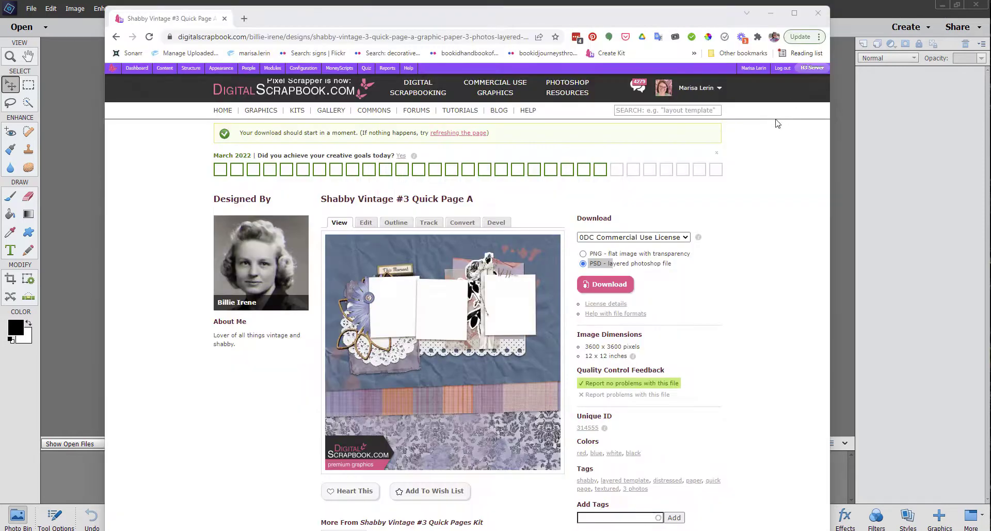
drag(601, 22, 609, 17)
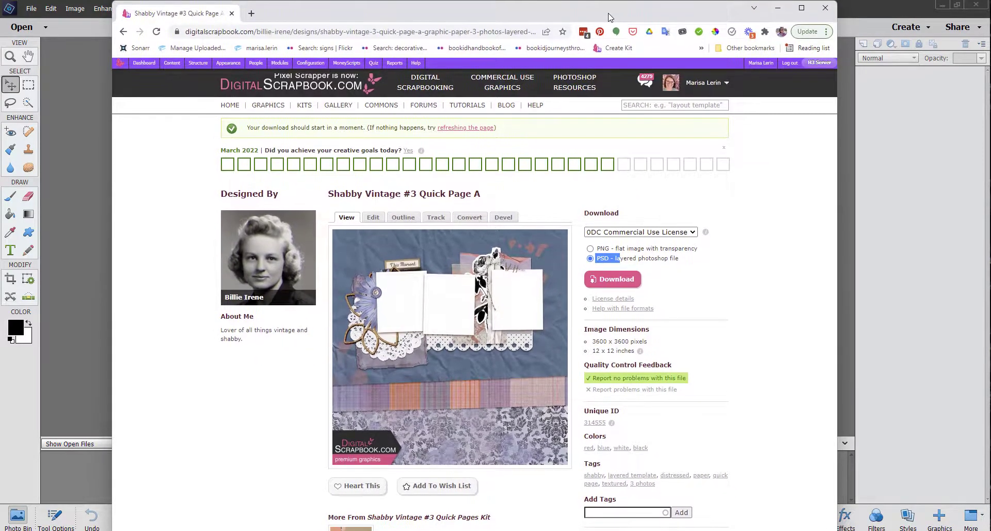
click(719, 256)
drag(603, 250, 630, 259)
Step: Drag the Shabby Vintage #3 Quick Page A PNG from Downloads into Elements to open it
click(779, 7)
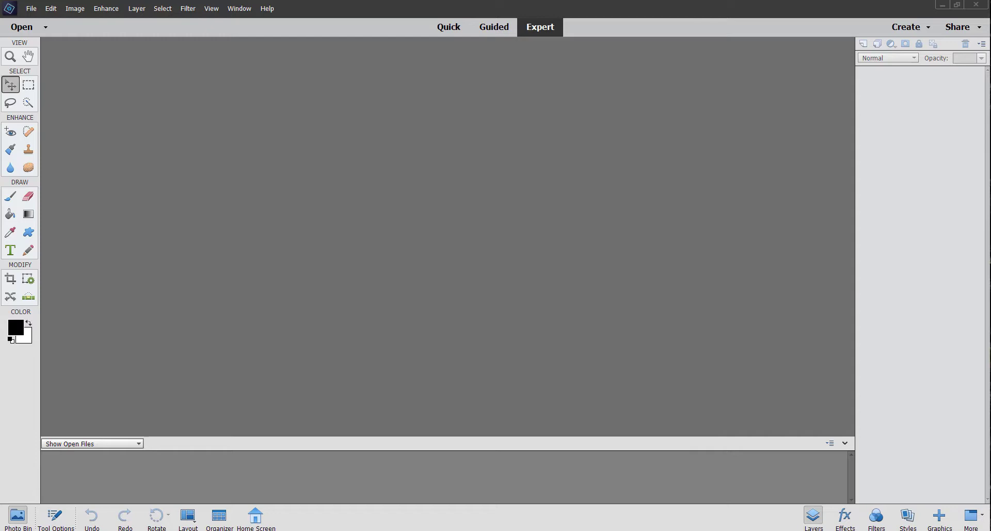
drag(990, 108, 720, 61)
drag(884, 222, 261, 249)
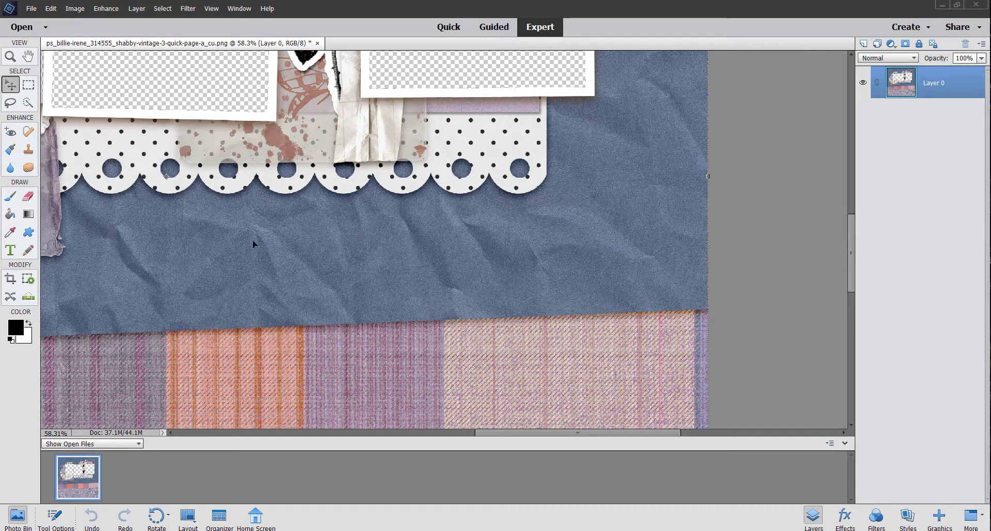
Step: Zoom the quick page out to 16.67% to see it whole, then check the Window menu
key(z)
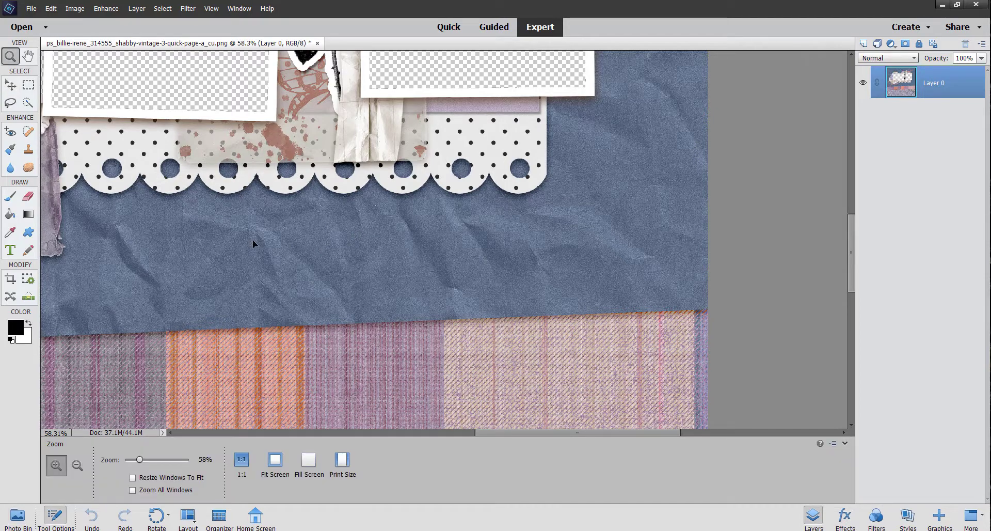
alt+click(252, 239)
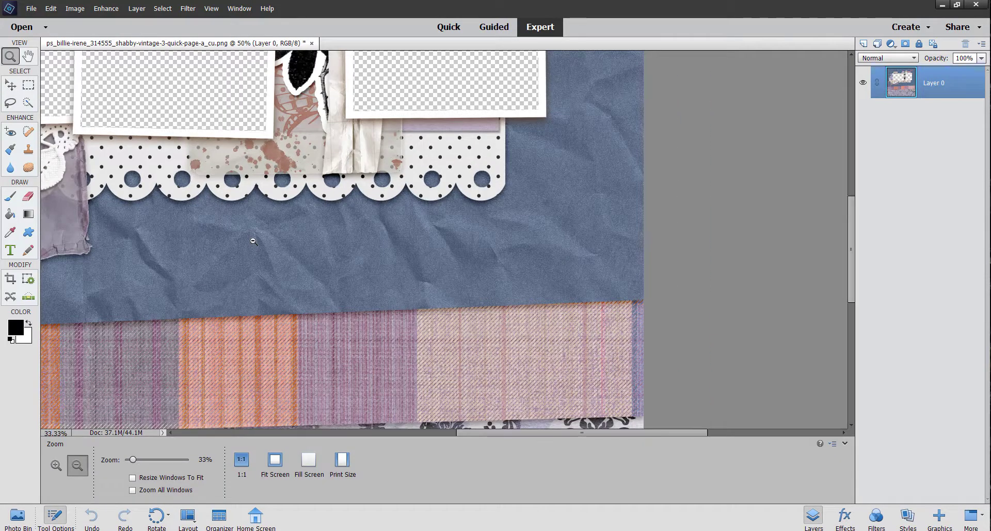
alt+click(253, 240)
alt+click(254, 240)
alt+click(256, 241)
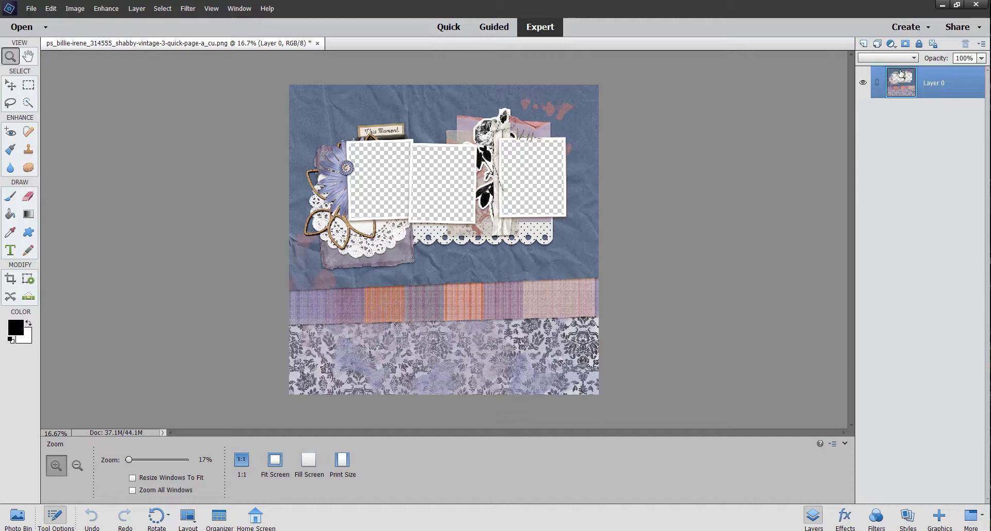
click(237, 9)
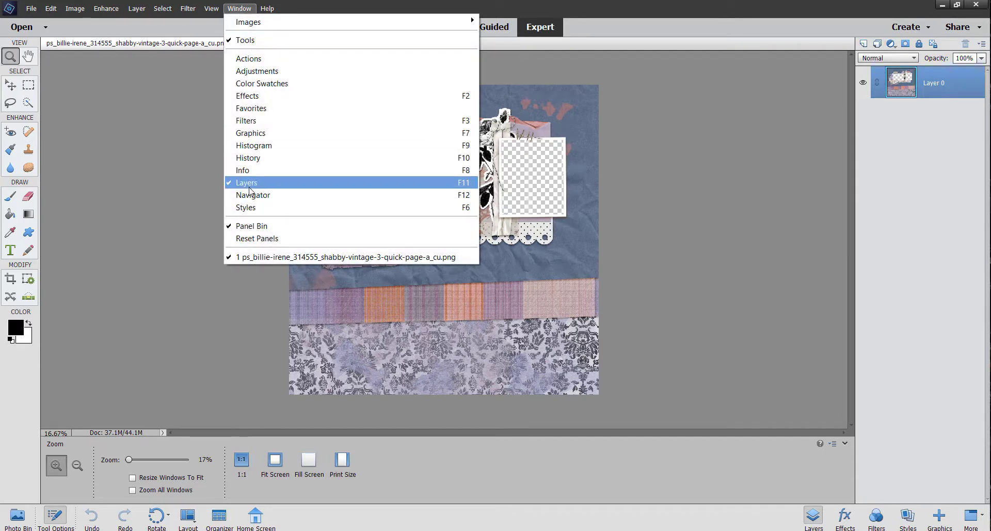
Step: Select the three IMG_20220316 photos in Downloads and drag them into Elements as separate documents
click(935, 146)
key(alt+Tab)
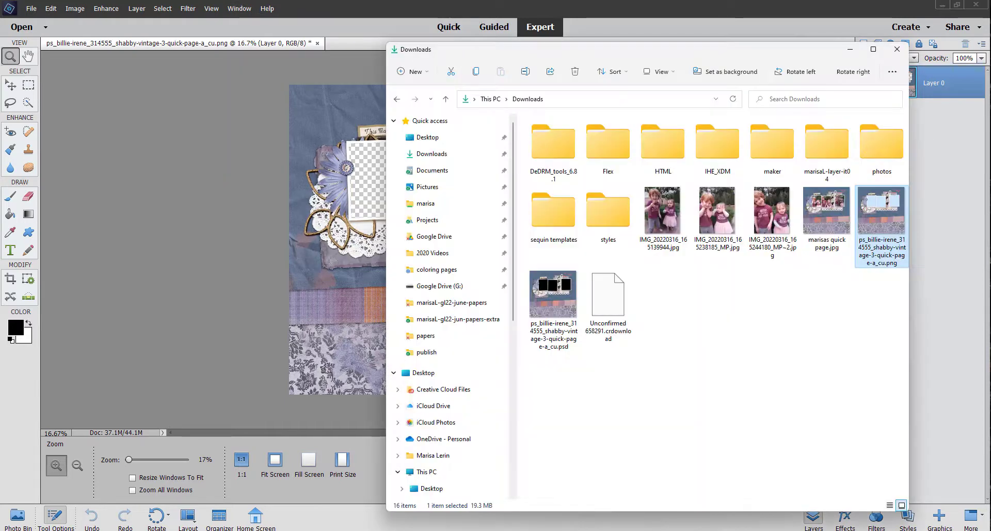
click(671, 226)
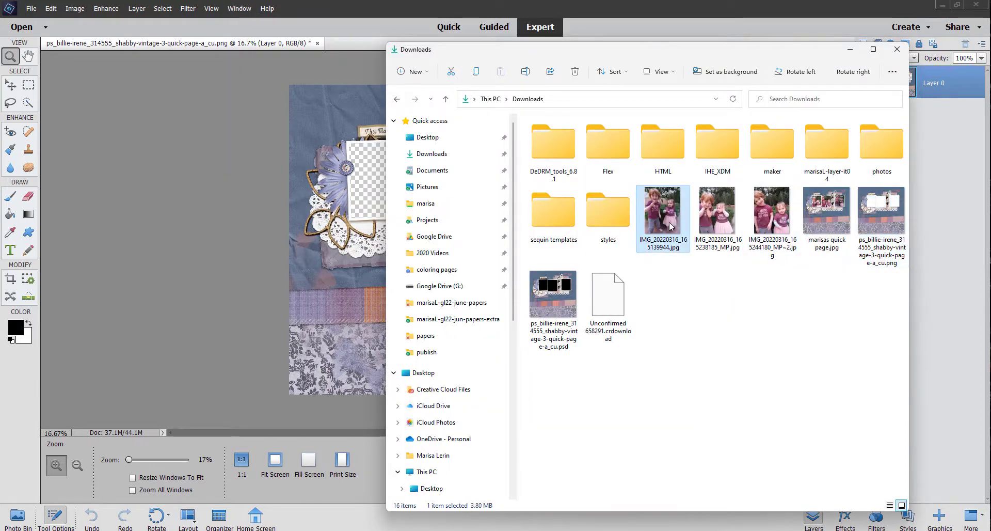
shift+click(778, 224)
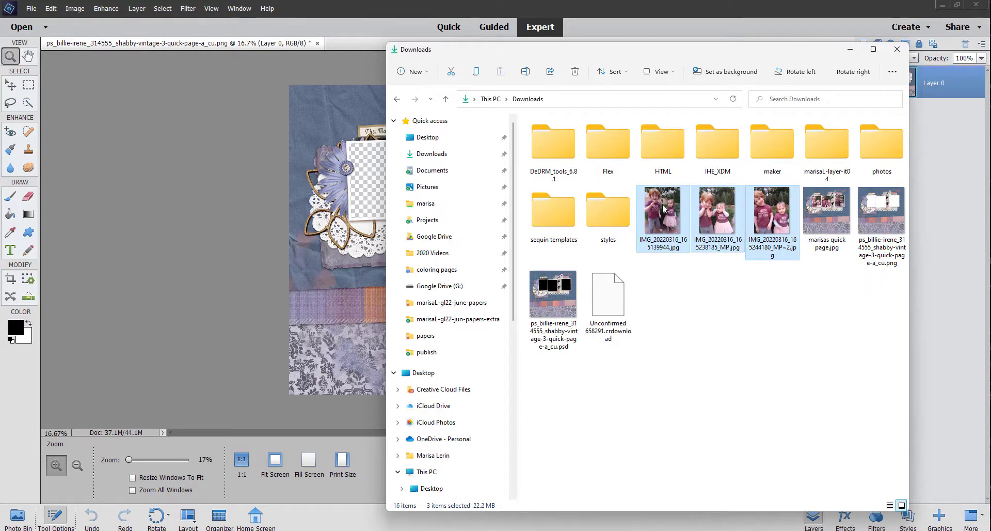
drag(668, 220, 333, 215)
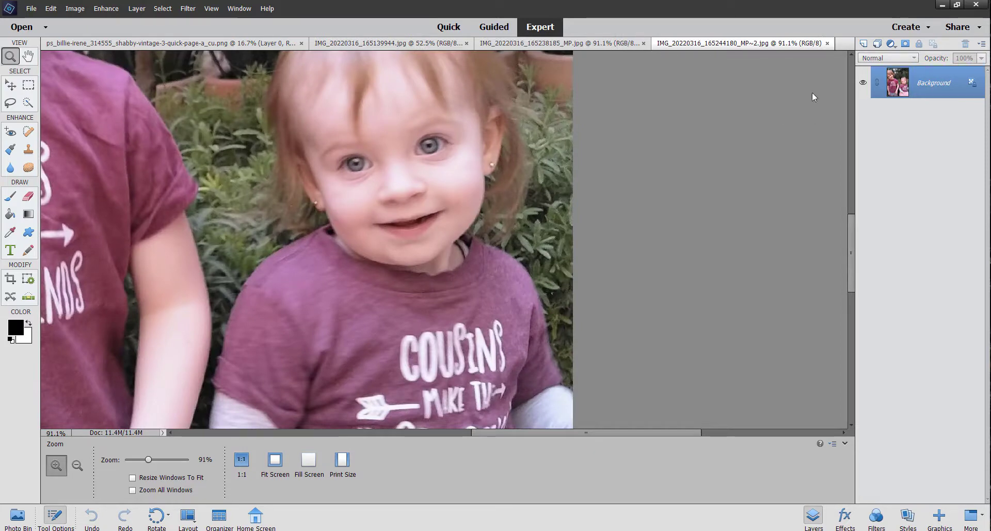
Step: Show the Photo Bin and make the quick page the active document
click(360, 45)
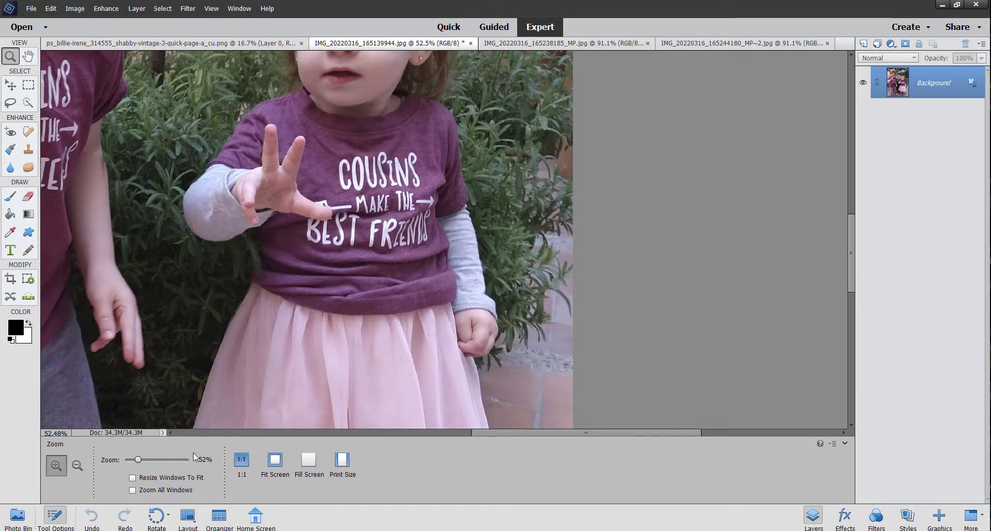
click(20, 519)
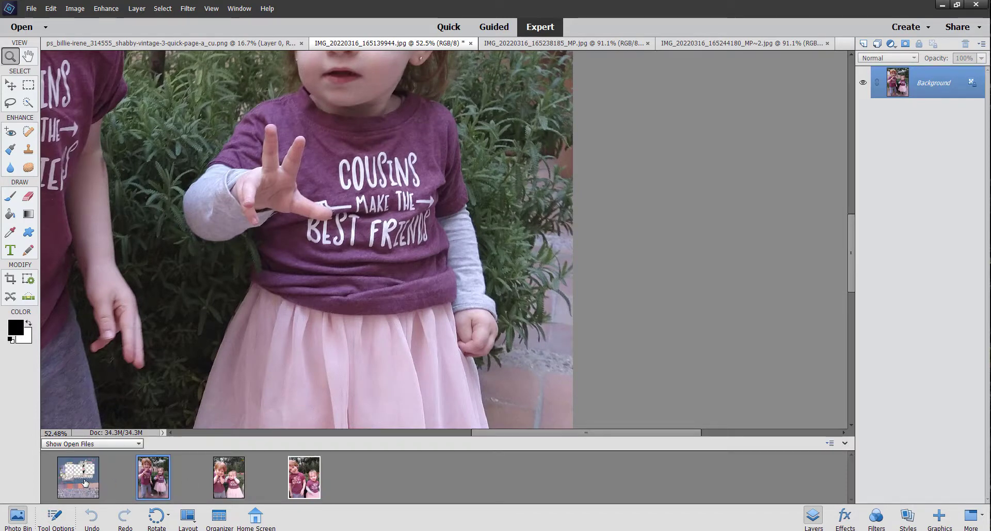
click(86, 482)
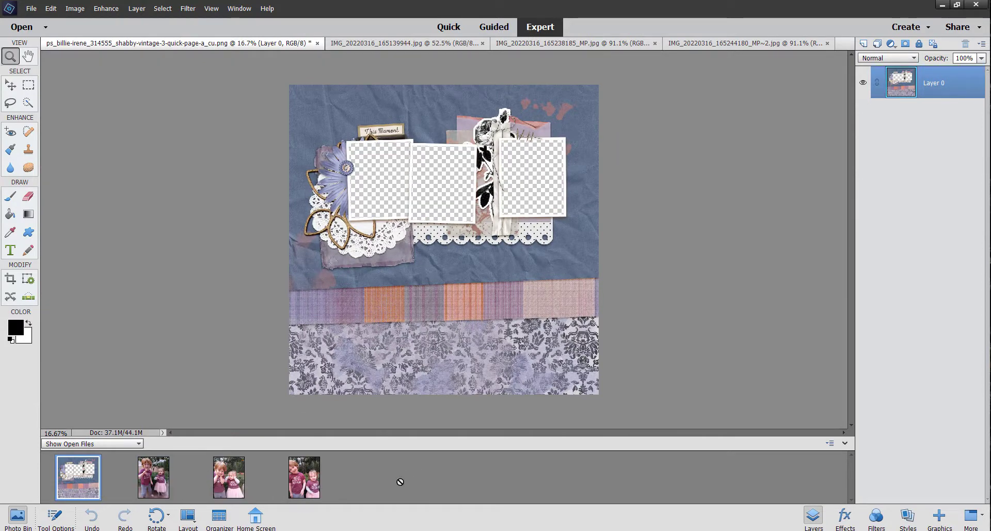
Step: Drag the three family photo thumbnails onto the quick page canvas as new layers
click(152, 485)
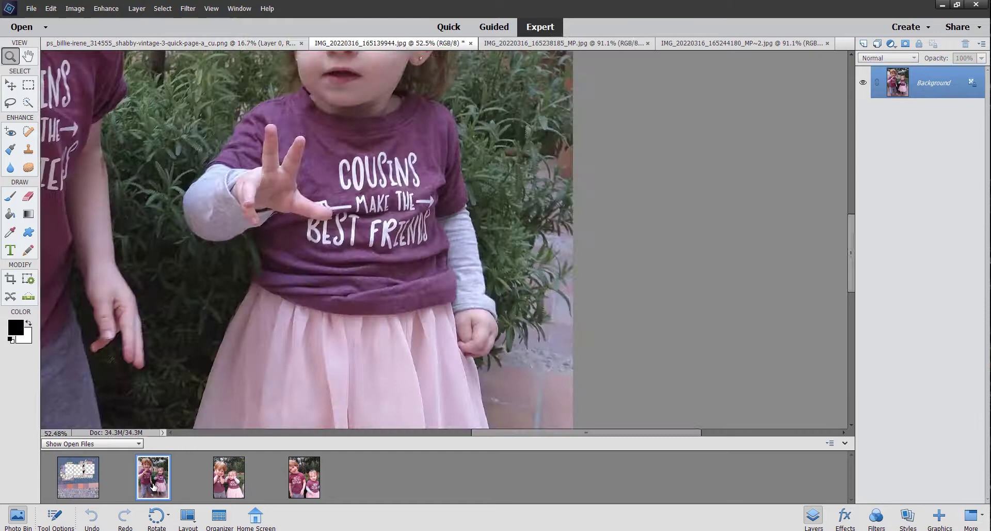
click(87, 485)
drag(153, 485, 364, 319)
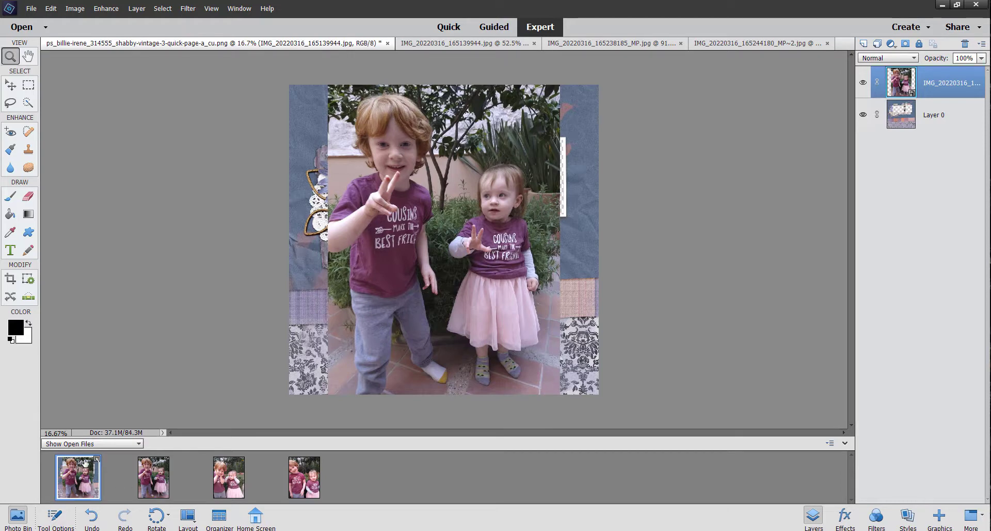
drag(228, 483, 377, 247)
drag(303, 480, 433, 273)
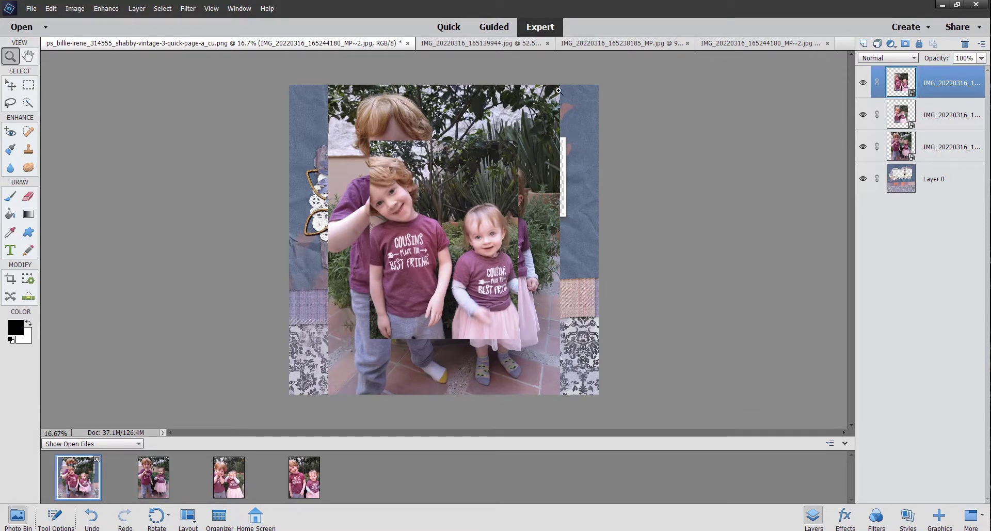
Step: Scale the lowest family photo layer down toward the middle frame
click(29, 57)
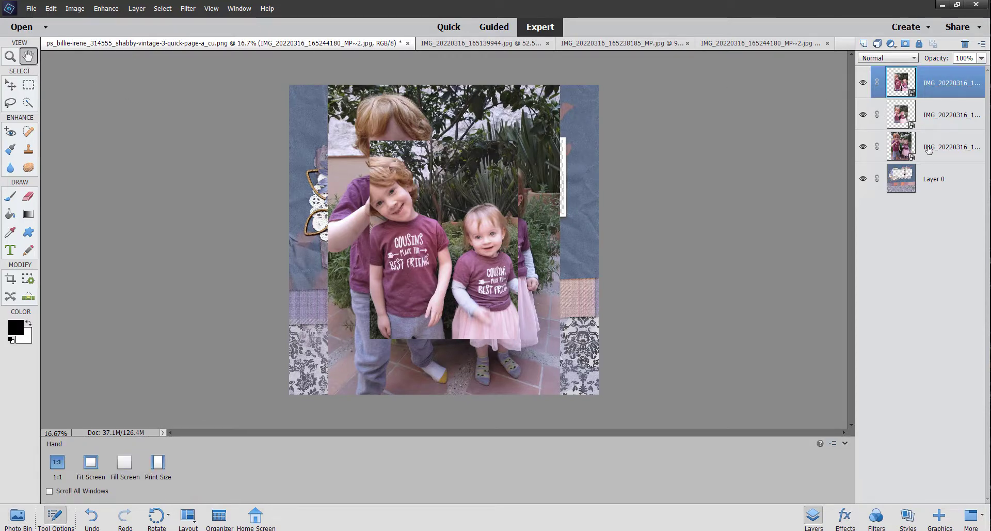
click(927, 150)
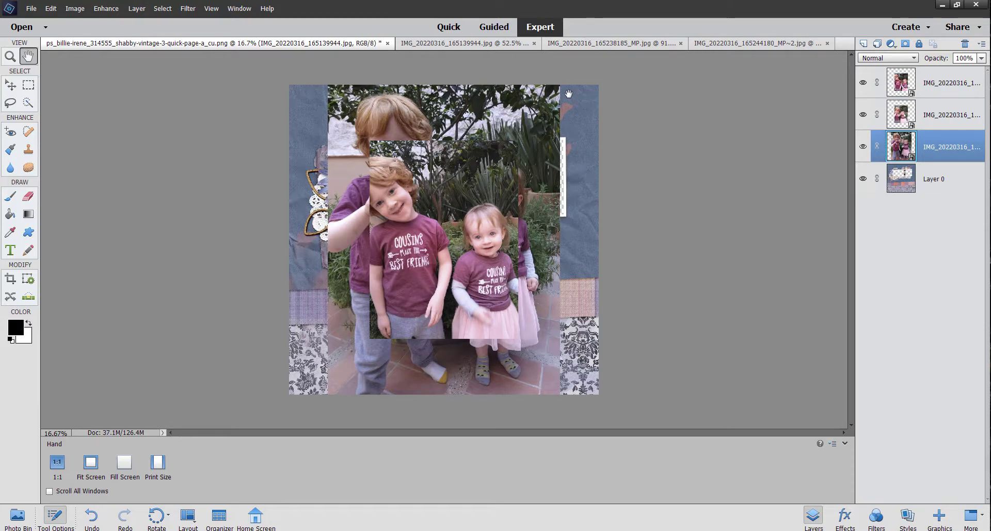
key(ctrl+t)
drag(561, 87, 520, 140)
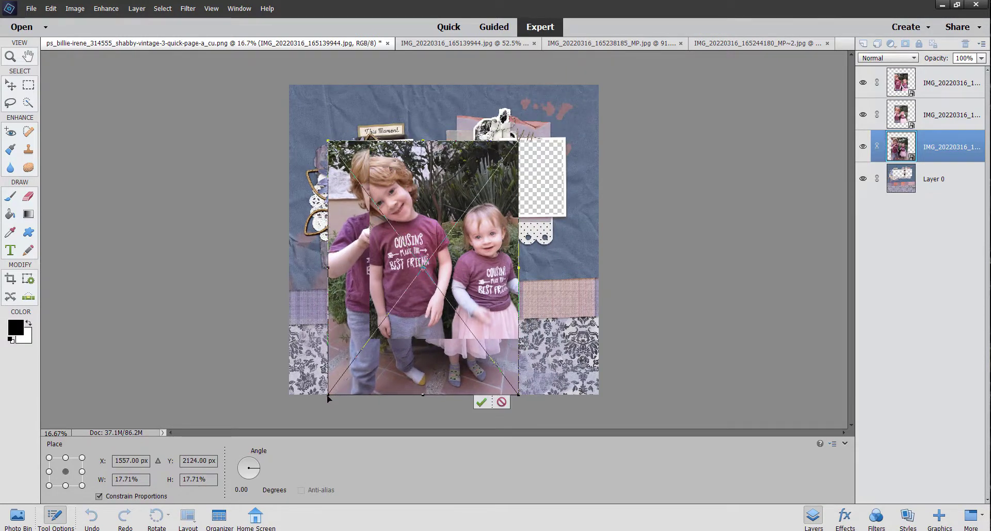
drag(329, 396, 370, 339)
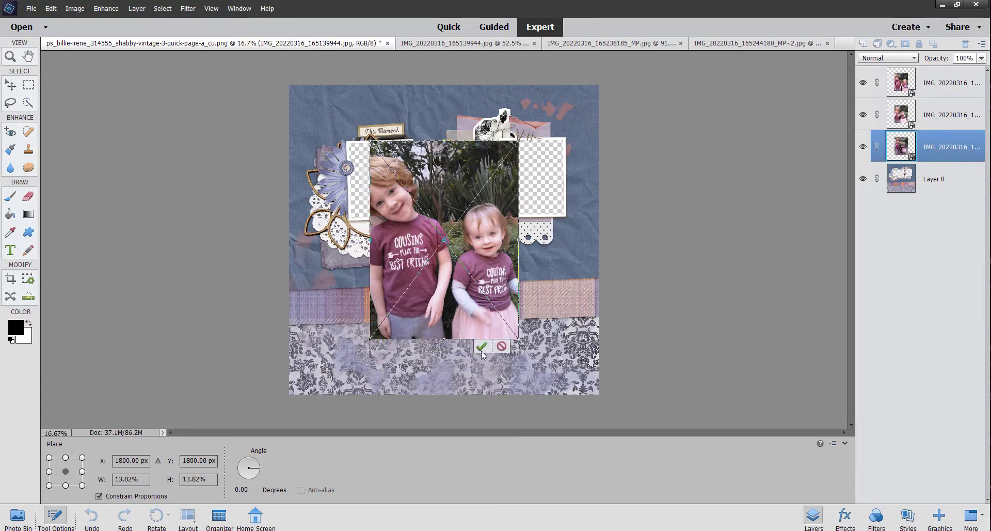
click(481, 347)
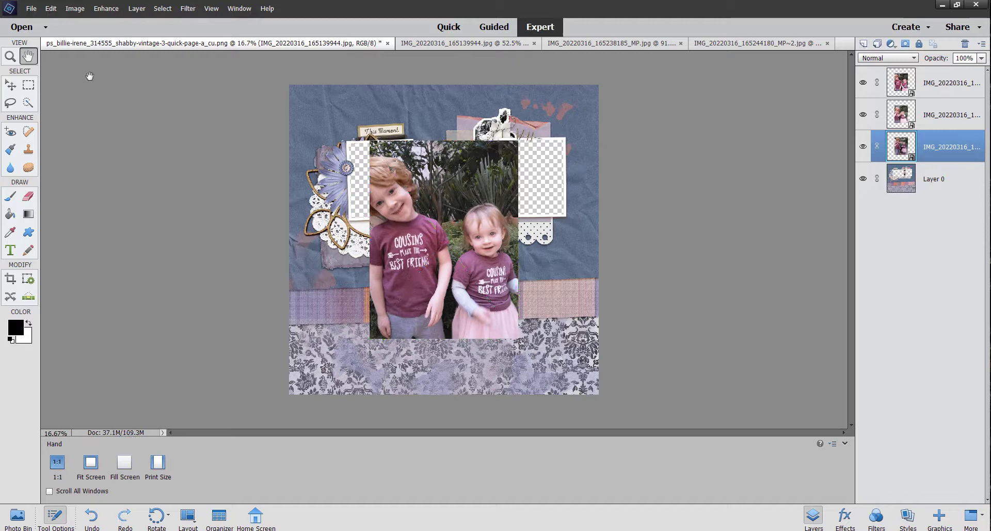
Step: Look through the Edit and Image menus, then select all three photo layers together
click(49, 9)
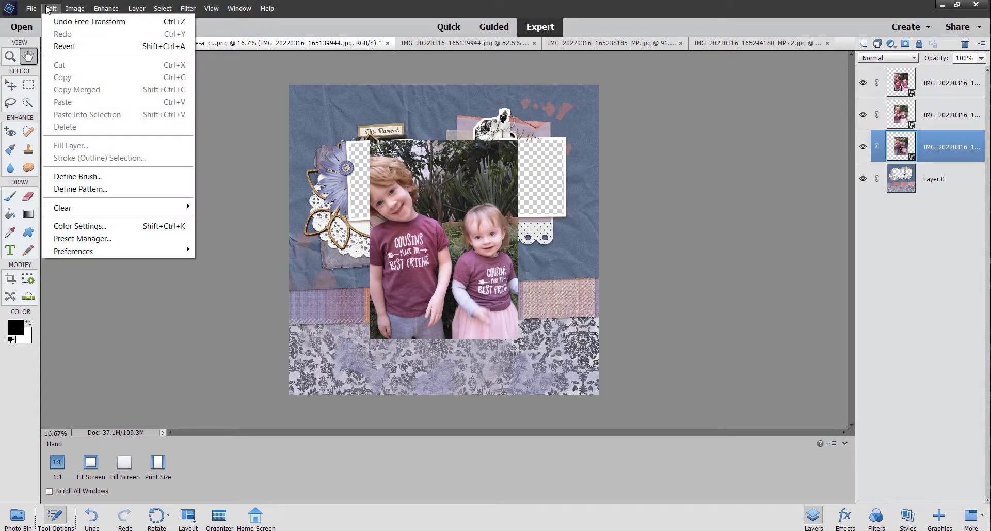
mouse_move(75, 9)
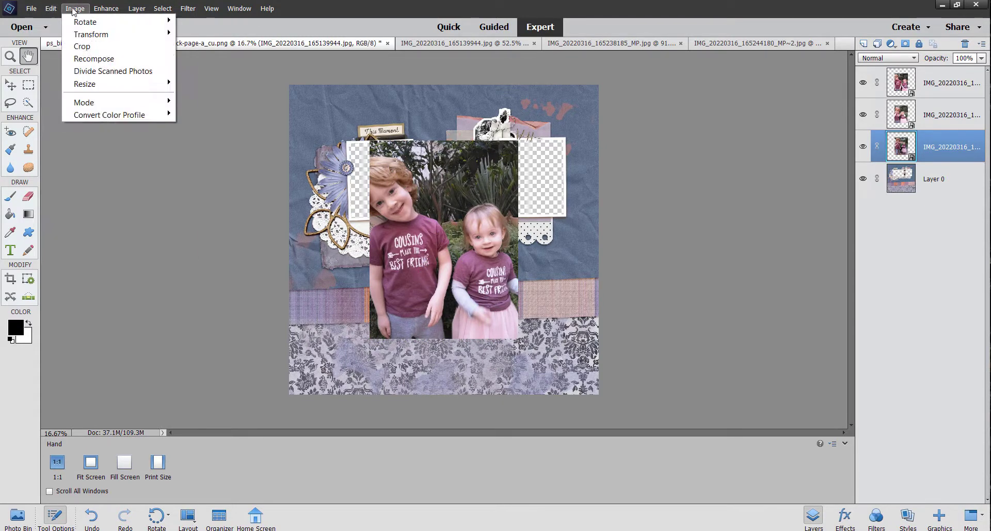
mouse_move(92, 34)
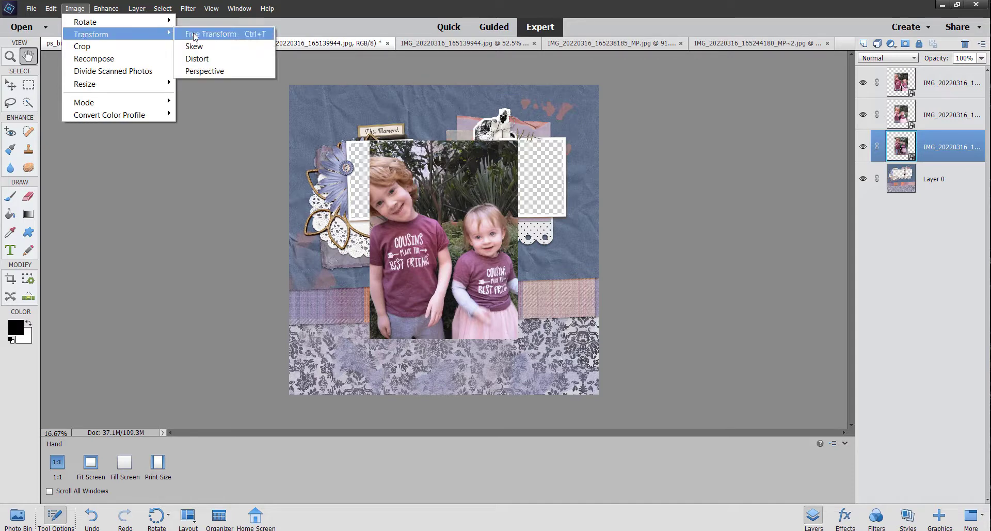
click(70, 12)
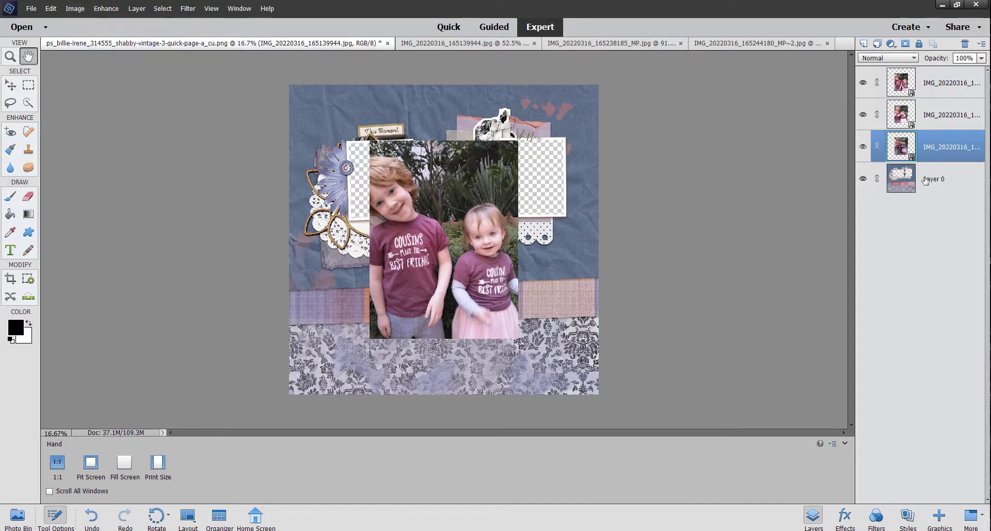
shift+click(928, 85)
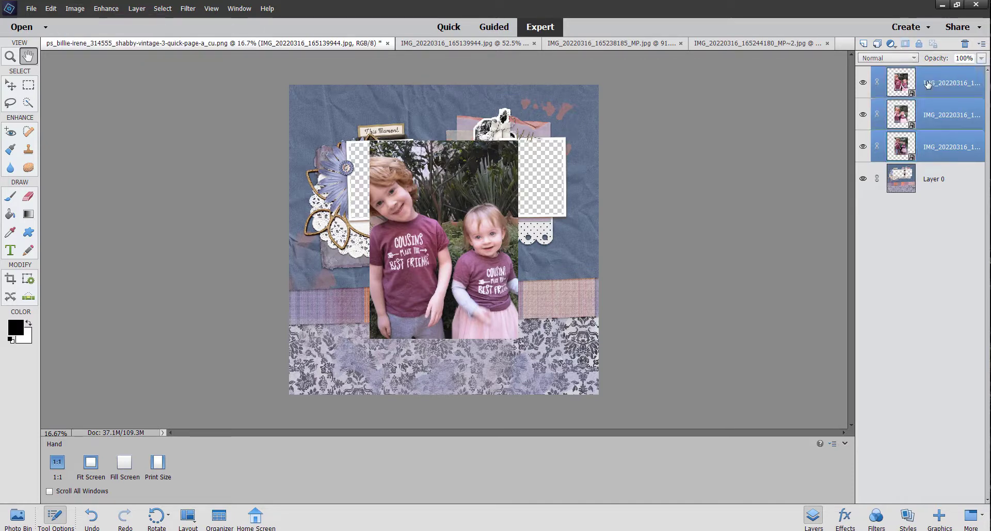
Step: Free Transform the stacked photos to 43.32% scale and 3.21° tilt over the middle frame
click(74, 8)
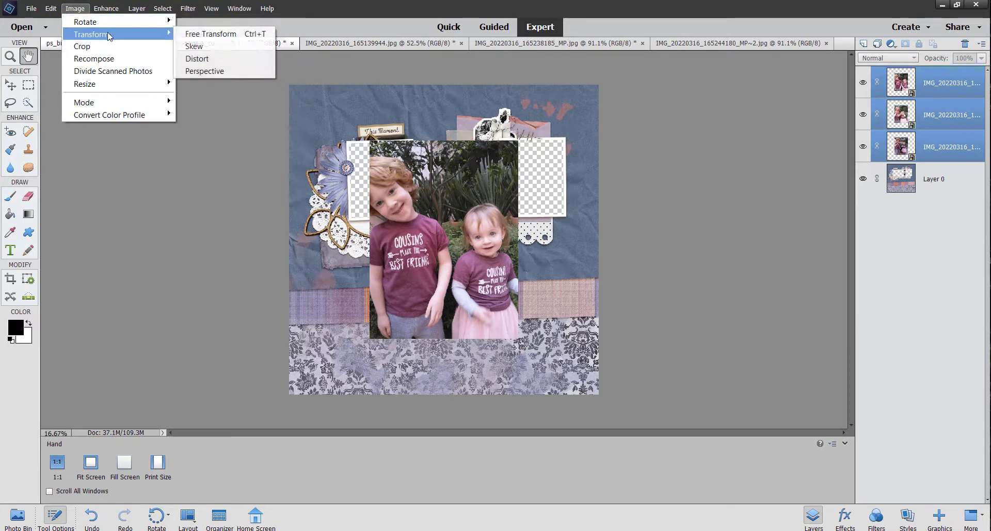
click(212, 34)
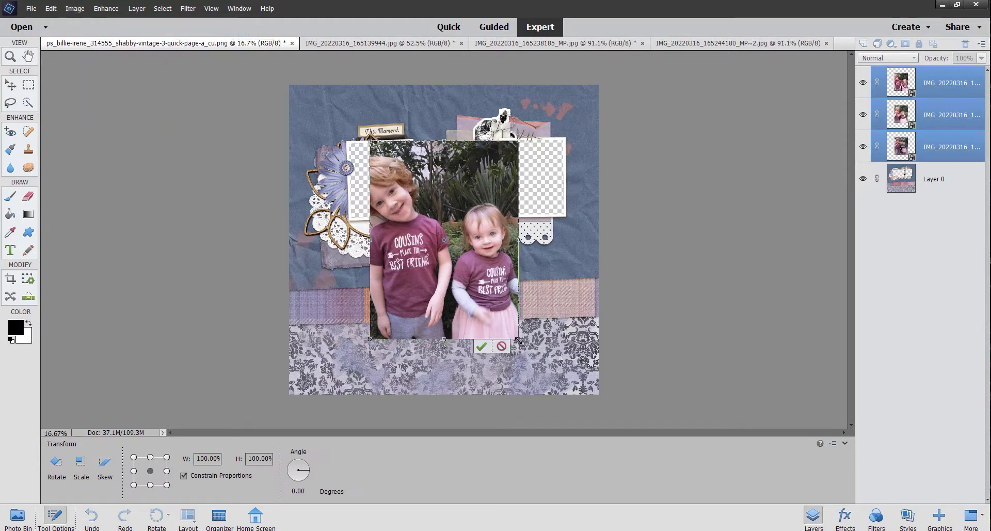
drag(517, 340, 422, 237)
drag(410, 203, 447, 208)
drag(478, 238, 475, 241)
drag(408, 233, 443, 200)
key(Return)
key(h)
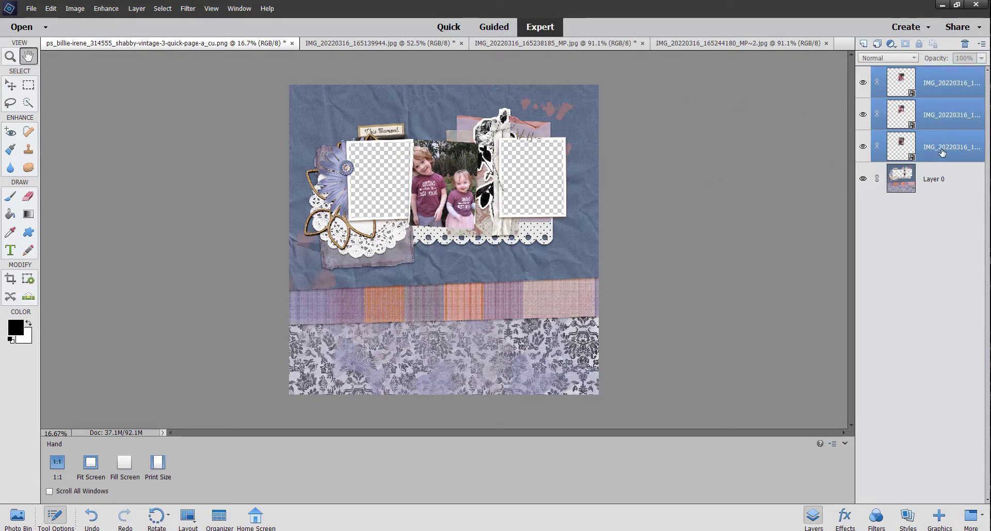
Step: Move the photo layers below Layer 0, drag one photo into the left frame, and enable Auto Select Layer
drag(943, 151, 944, 190)
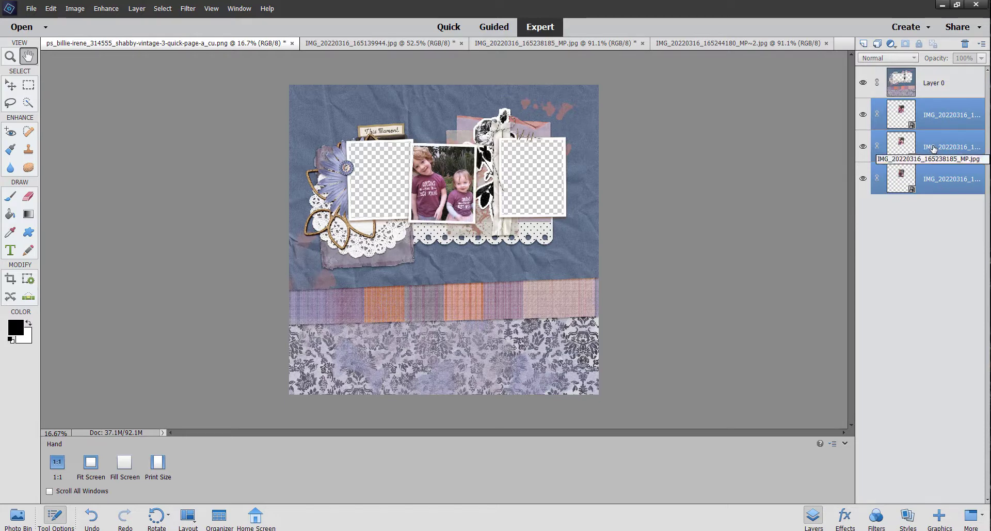
click(933, 149)
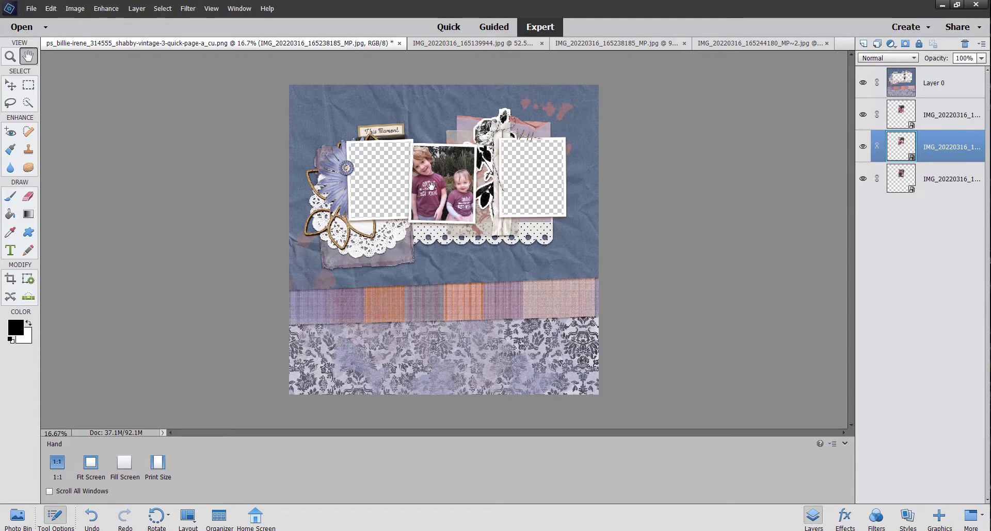
key(v)
drag(432, 186, 391, 184)
click(49, 459)
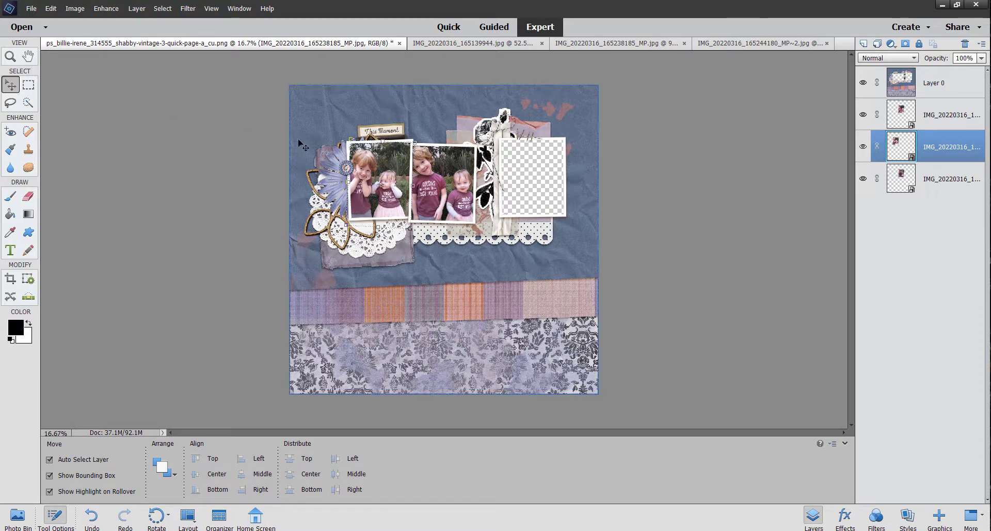
Step: Nudge and rotate the left photo to sit in its frame
mouse_move(375, 163)
mouse_down()
mouse_move(375, 172)
mouse_move(383, 158)
mouse_up()
drag(426, 135, 420, 128)
key(Return)
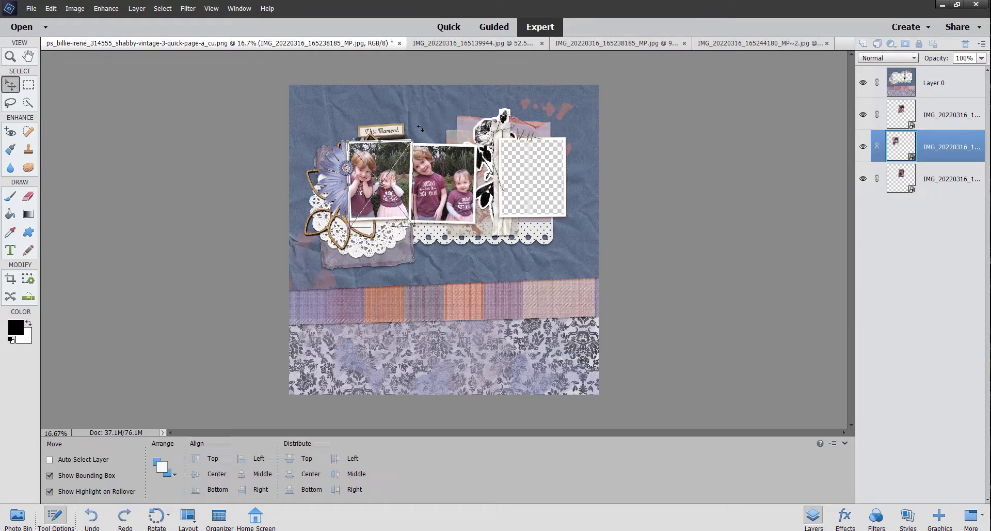
Step: Move the bottom photo layer into the right frame, tilted about -1.04°
click(929, 184)
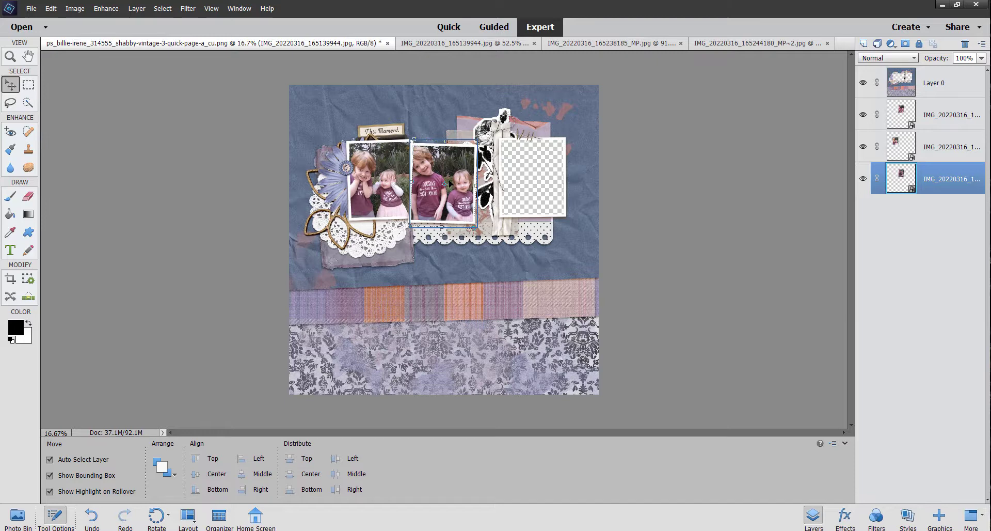
drag(447, 180, 538, 180)
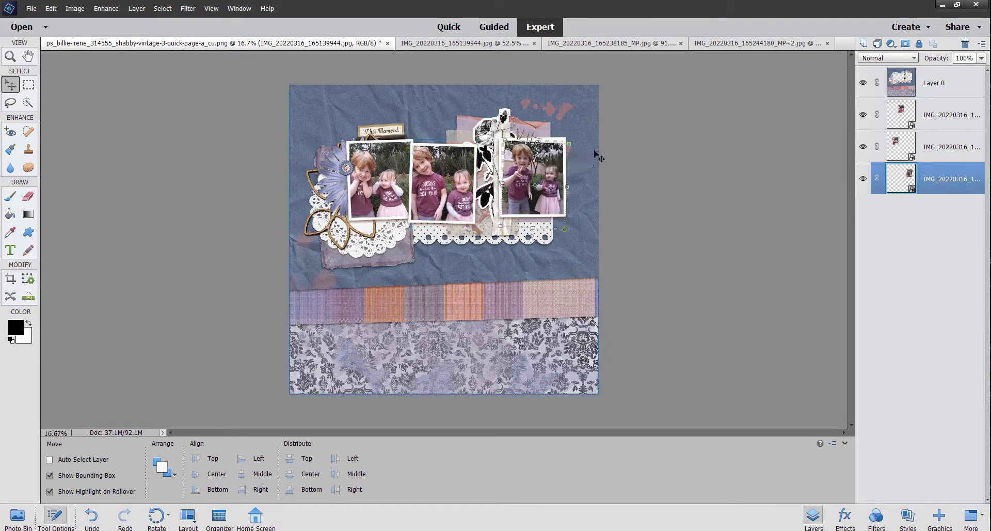
drag(589, 143, 582, 137)
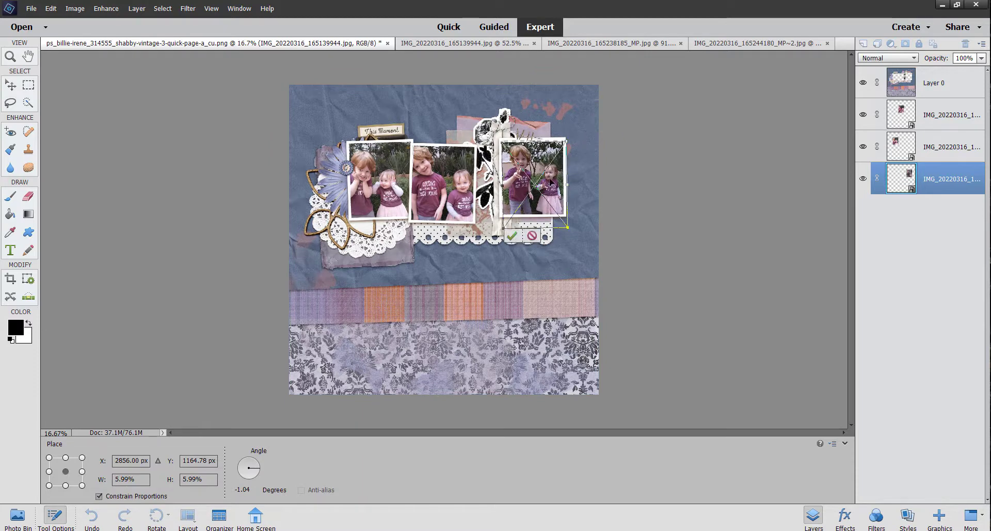
drag(551, 181, 550, 179)
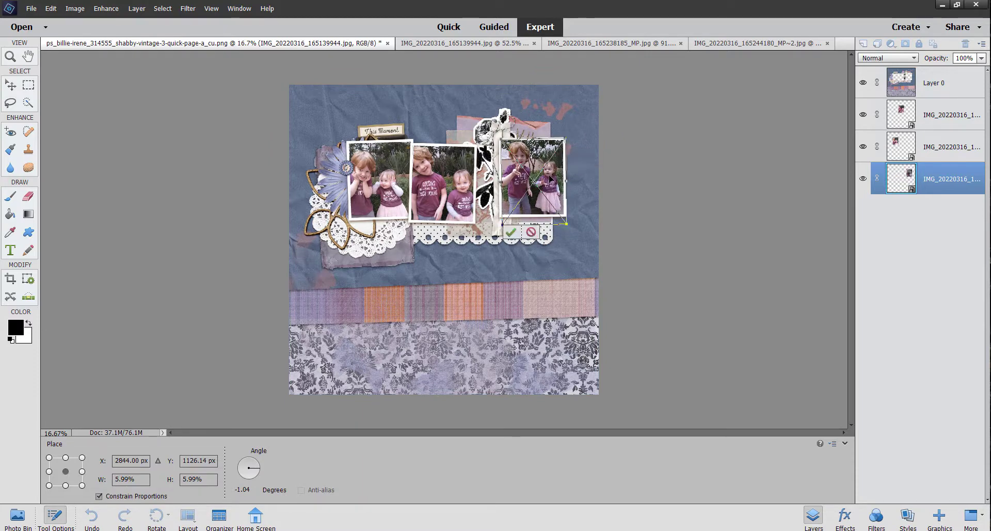
key(Return)
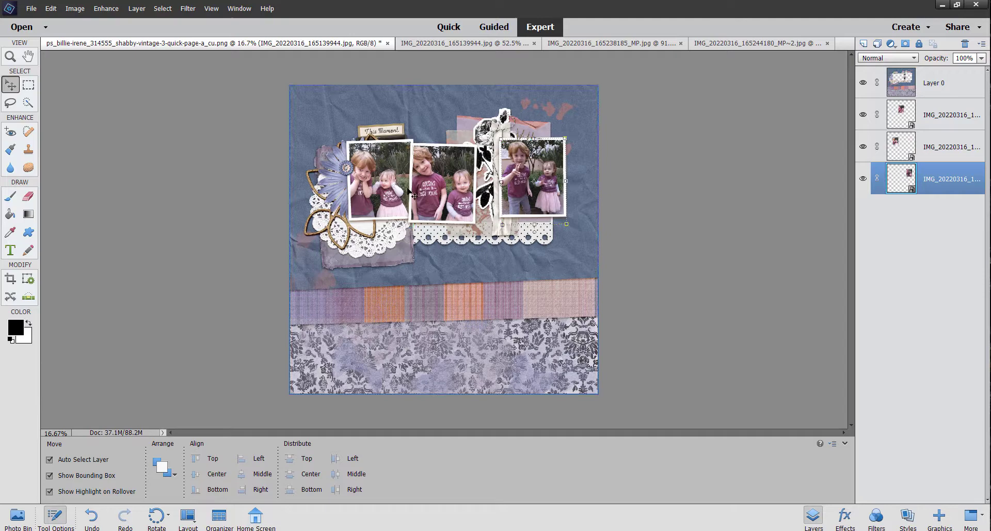
Step: Zoom in to 50% on the photo frames
key(z)
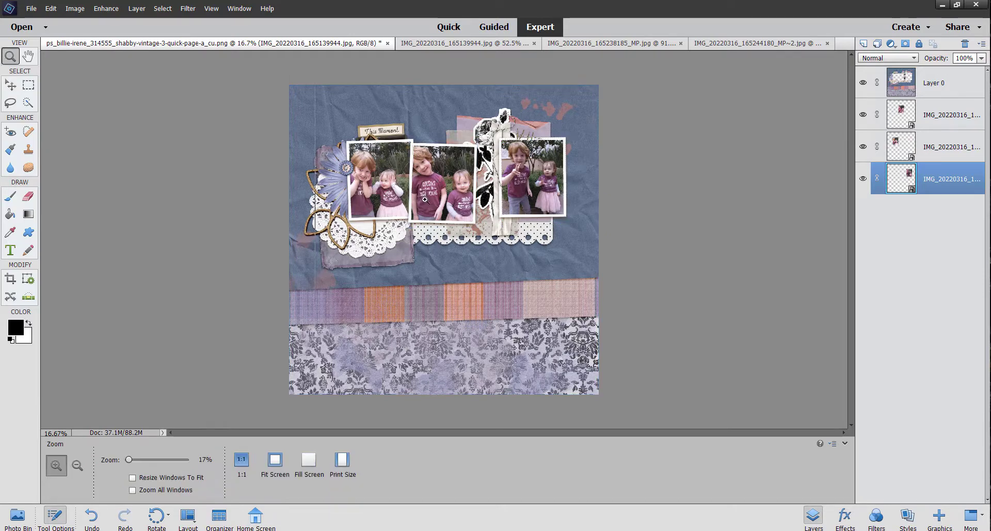
click(425, 199)
click(420, 187)
click(419, 187)
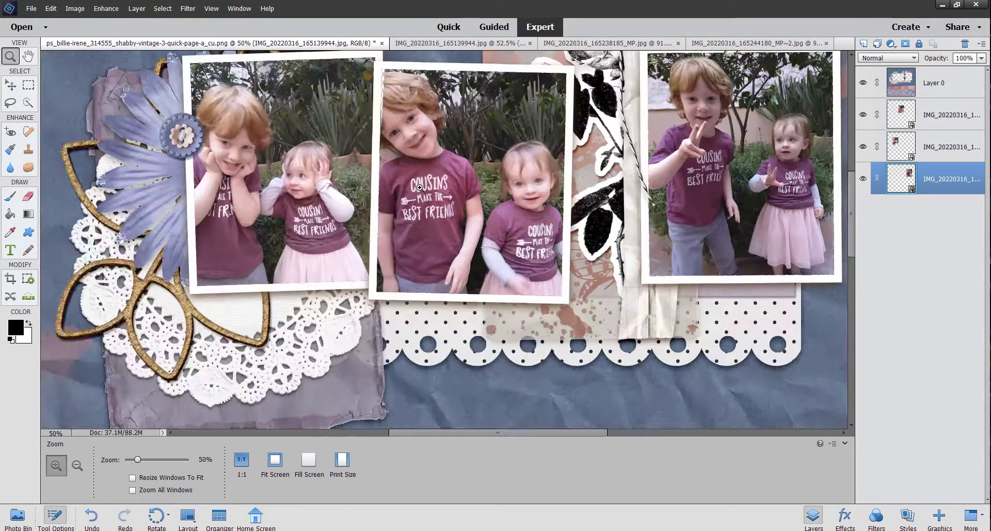
Step: Nudge the middle photo and re-tilt it to 1.74° within its frame
key(v)
click(452, 186)
mouse_move(452, 187)
mouse_down()
mouse_move(399, 189)
mouse_move(452, 186)
mouse_up()
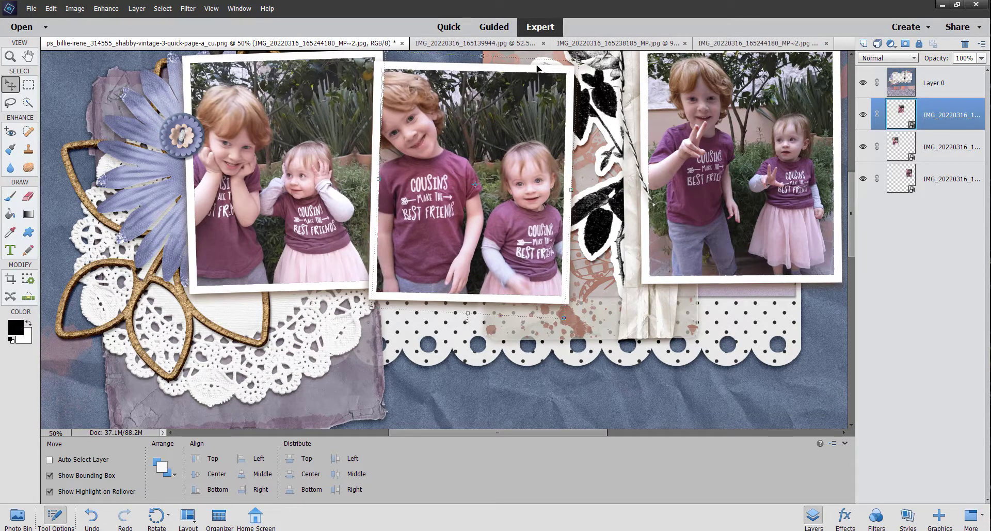
drag(579, 58, 583, 62)
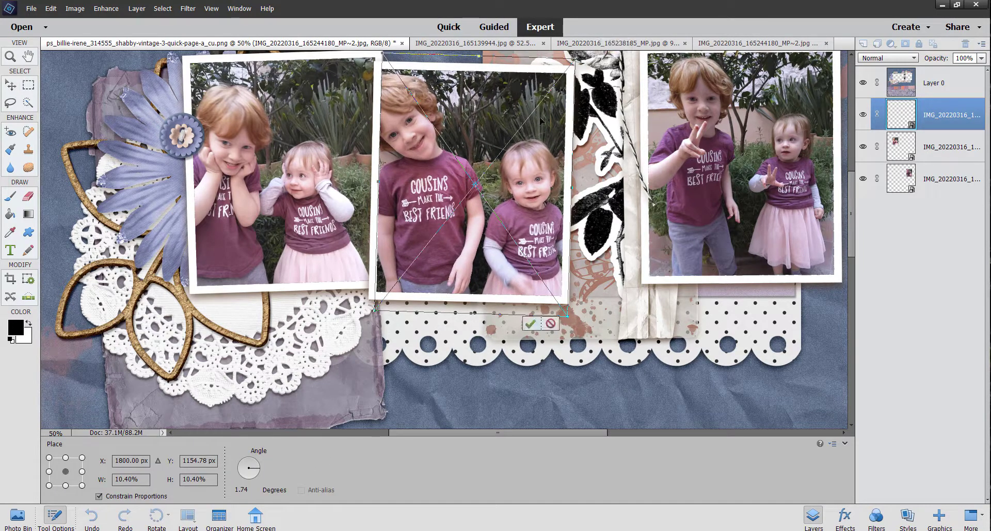
drag(527, 125, 525, 122)
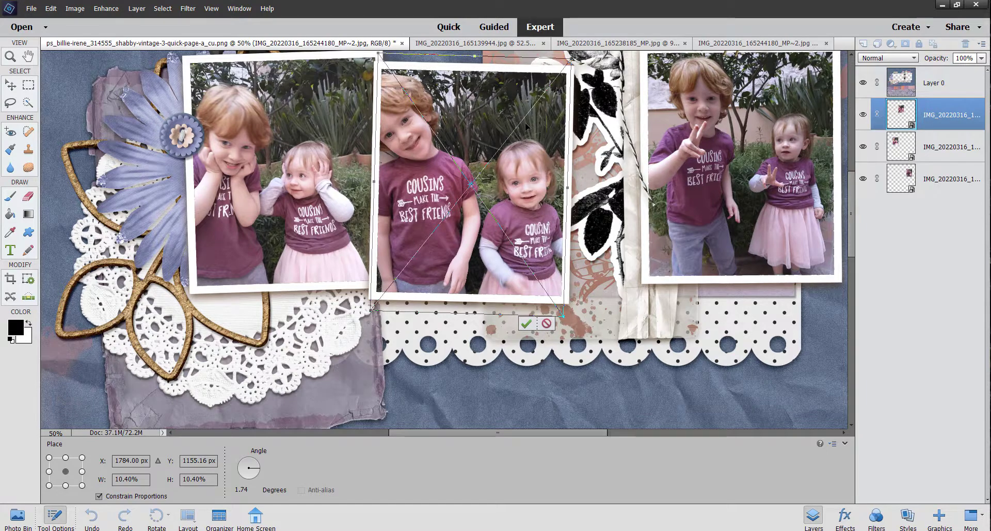
key(Return)
scroll(538, 255, up, 2)
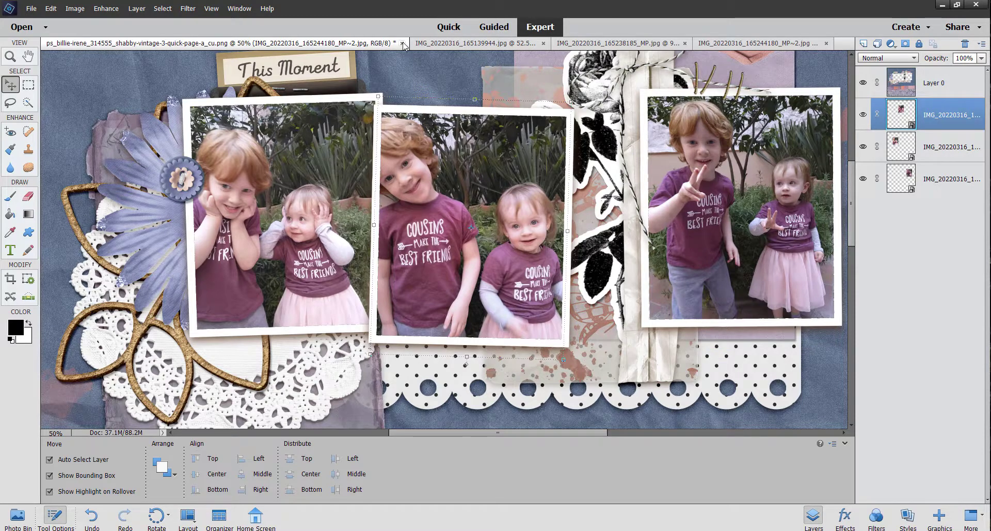
Step: Close the scrapbook quick page document and answer the save-changes prompt, keeping the photos open
click(33, 11)
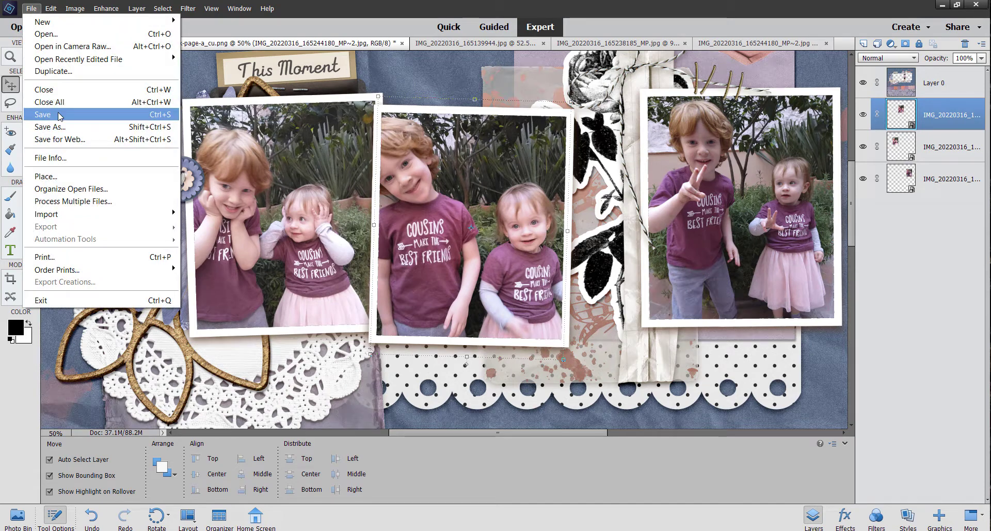
click(32, 8)
click(402, 43)
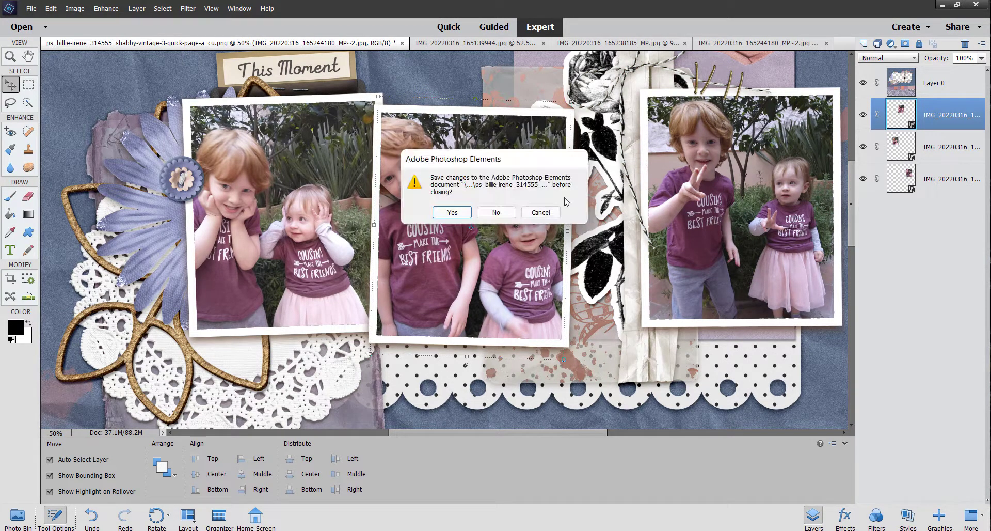
click(496, 213)
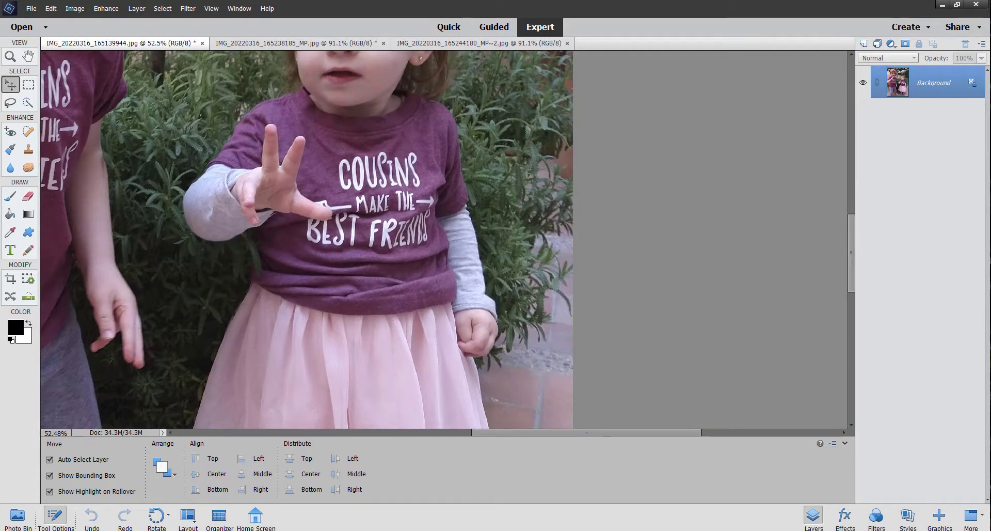
Step: Drag the layered quick page PSD from the Downloads folder into Photoshop Elements
key(alt+Tab)
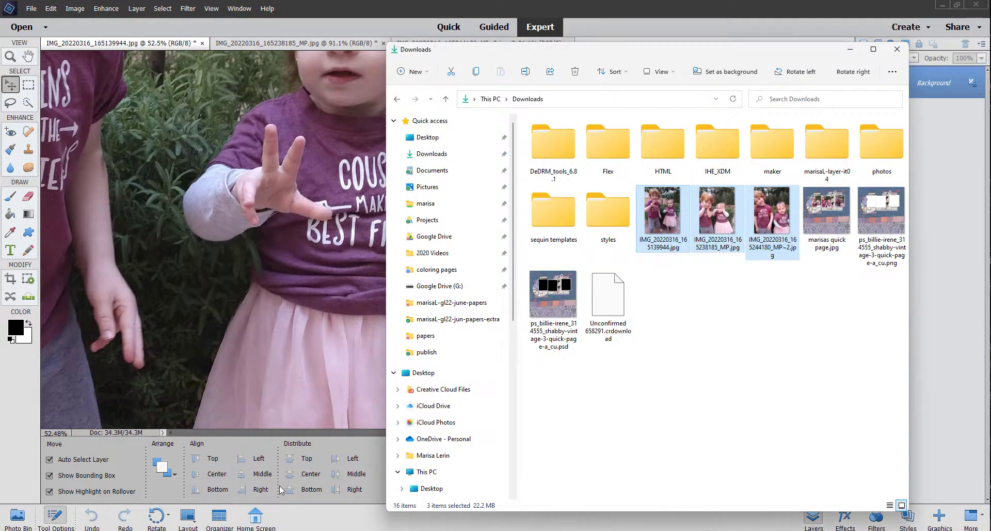
click(682, 359)
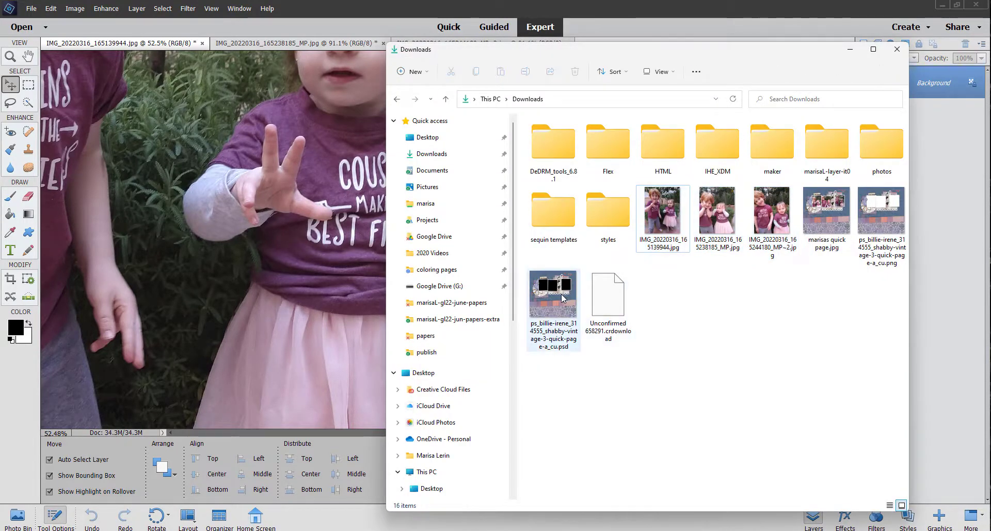
drag(562, 297, 931, 245)
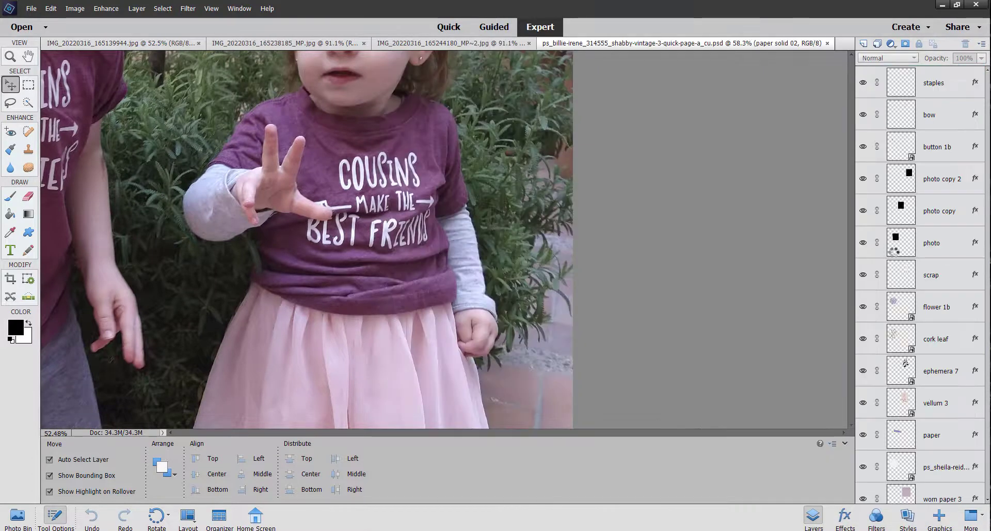
Step: Zoom out to show the whole page and select the photo frame layer
key(z)
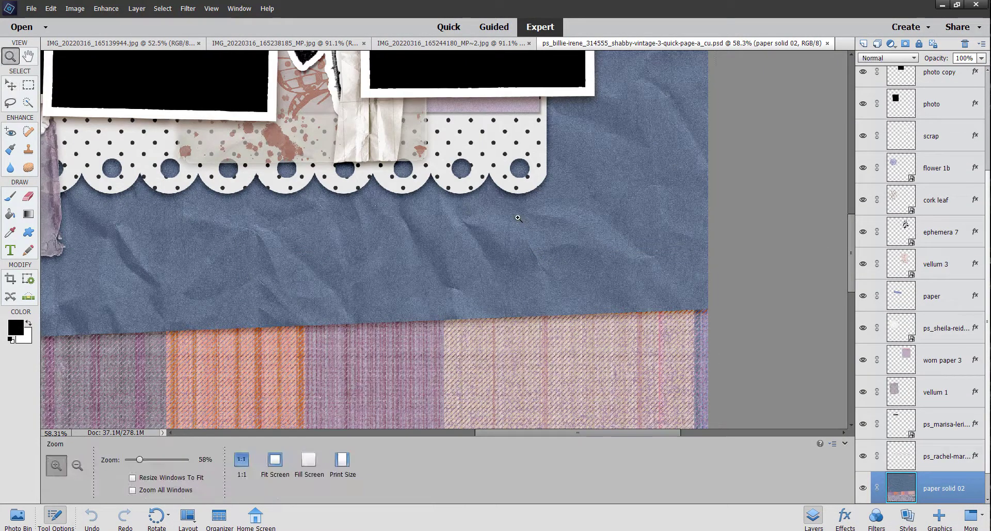
alt+click(520, 217)
alt+click(519, 218)
alt+click(518, 218)
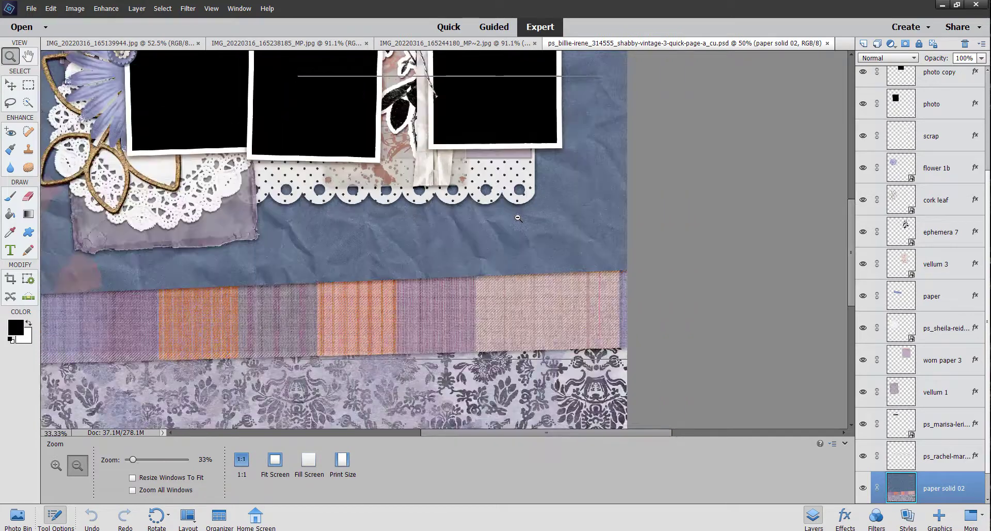
alt+click(518, 217)
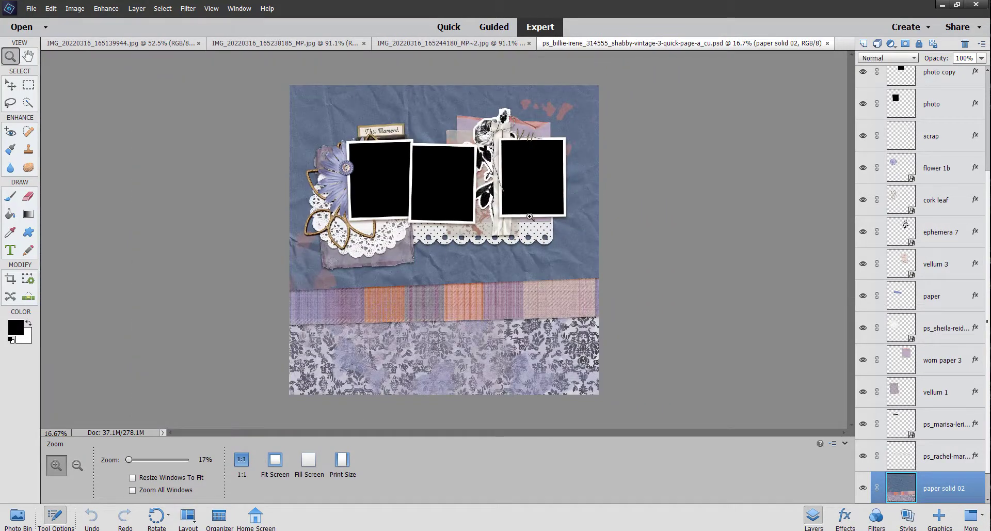
scroll(927, 150, up, 3)
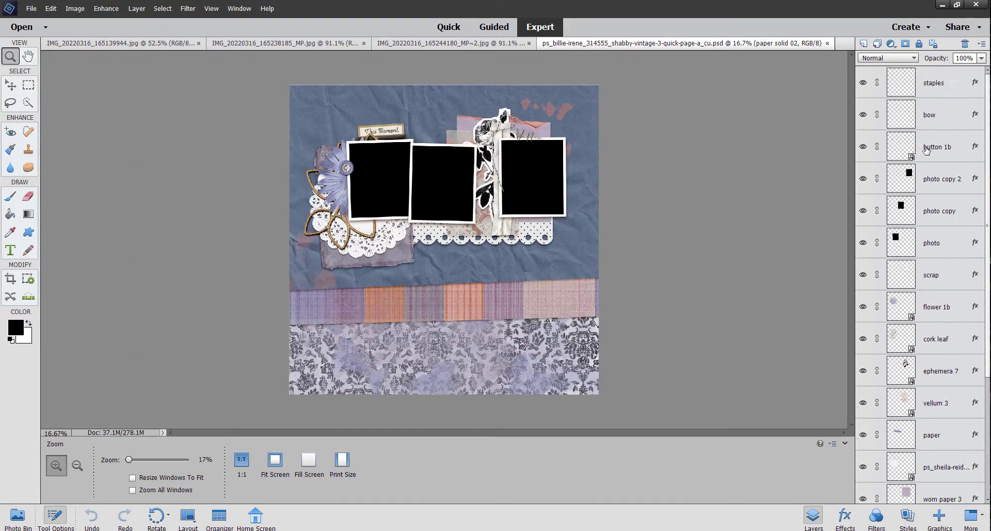
click(927, 255)
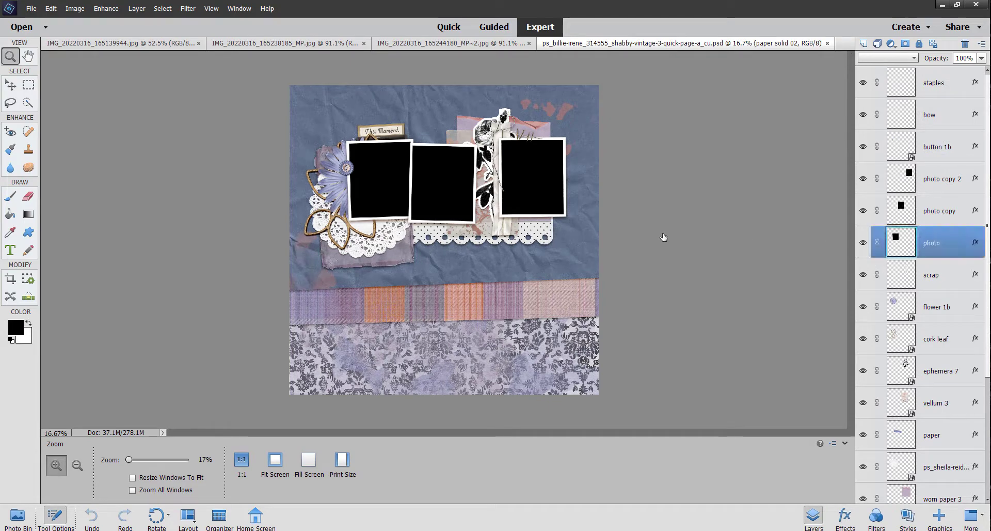
Step: Nudge the doily strip down the page, undoing an accidental frame move, then select photo copy 2
click(10, 85)
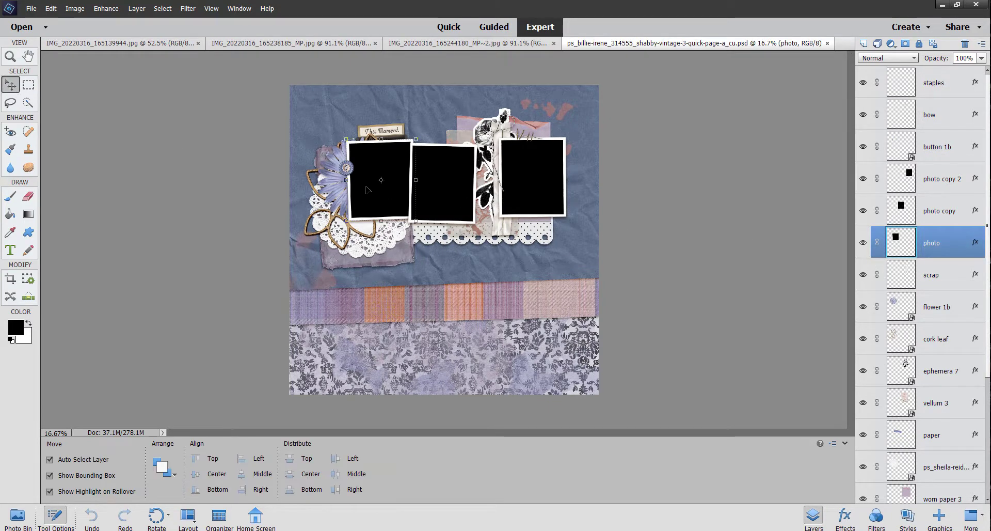
drag(380, 192, 355, 182)
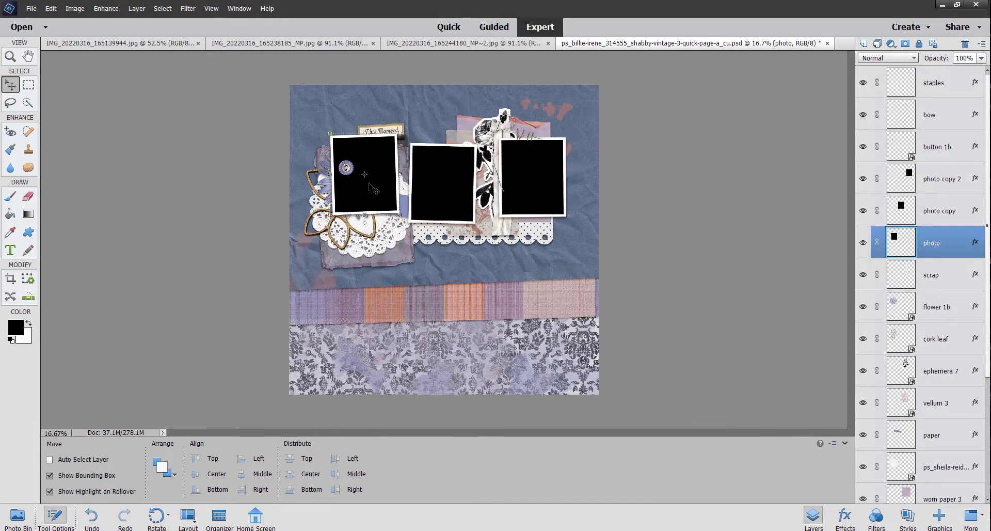
key(ctrl+z)
mouse_move(533, 236)
mouse_down()
mouse_move(532, 268)
mouse_move(533, 238)
mouse_up()
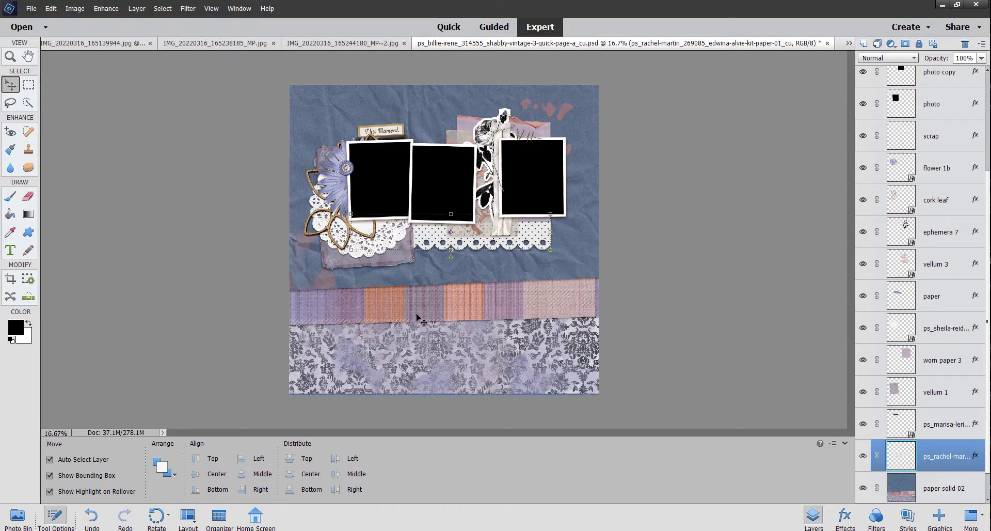
scroll(935, 199, up, 3)
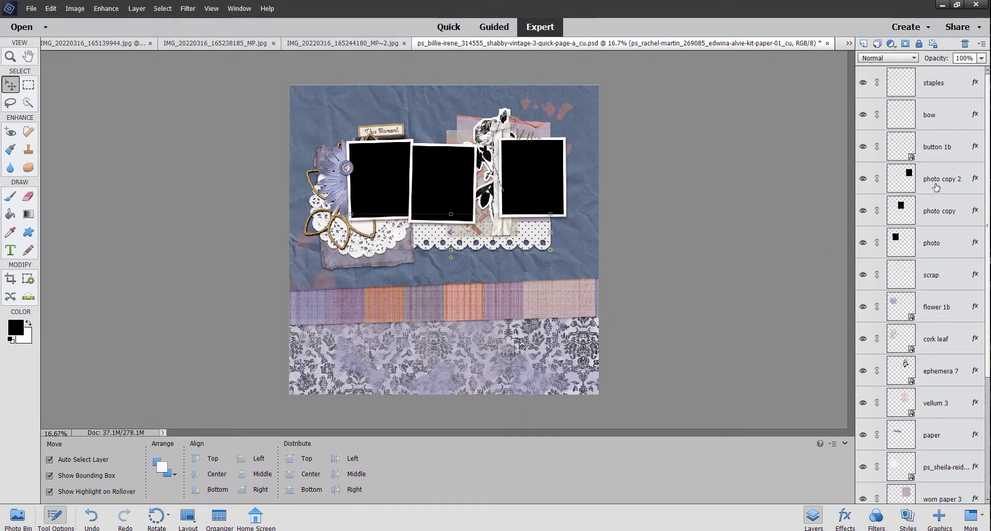
click(936, 187)
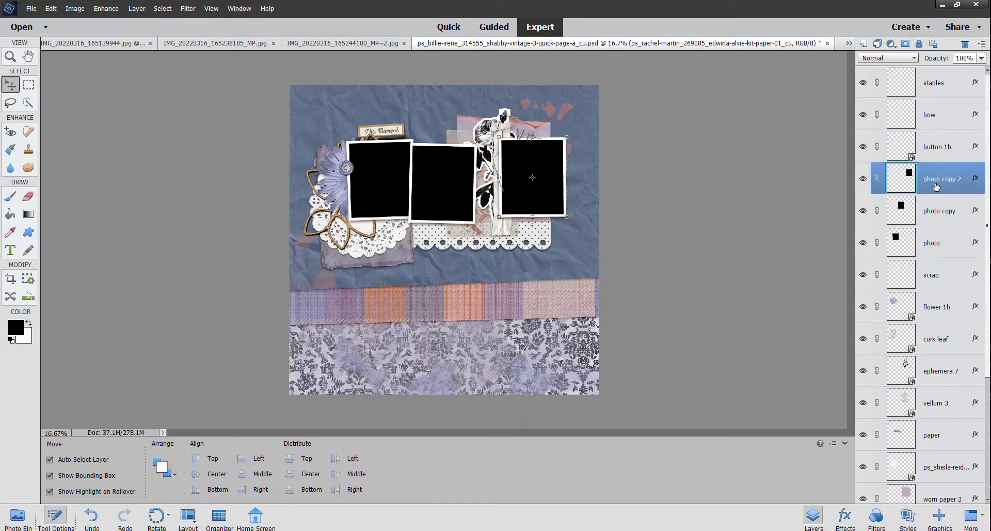
Step: Place the three IMG_20220316 family photos on the page from the Photo Bin and shrink one
click(17, 518)
drag(76, 481, 364, 250)
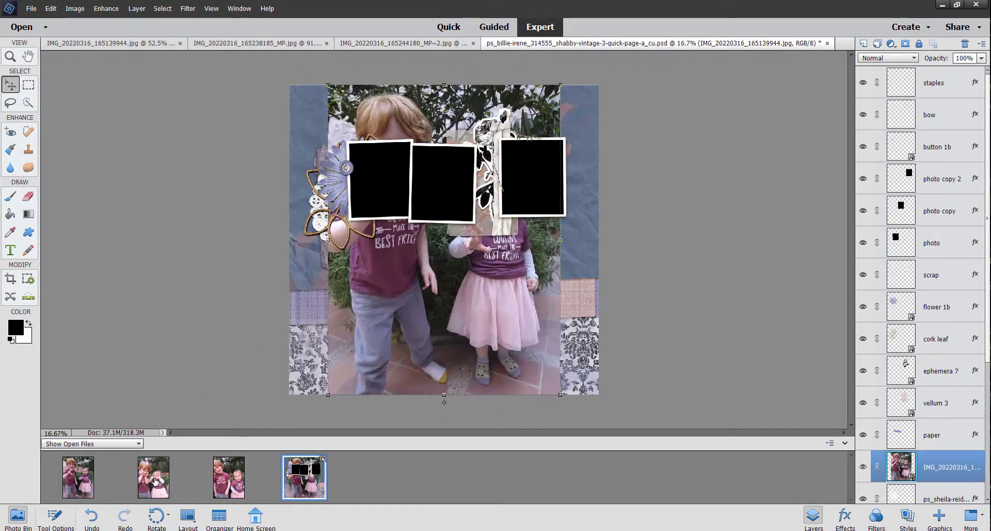
drag(153, 481, 250, 407)
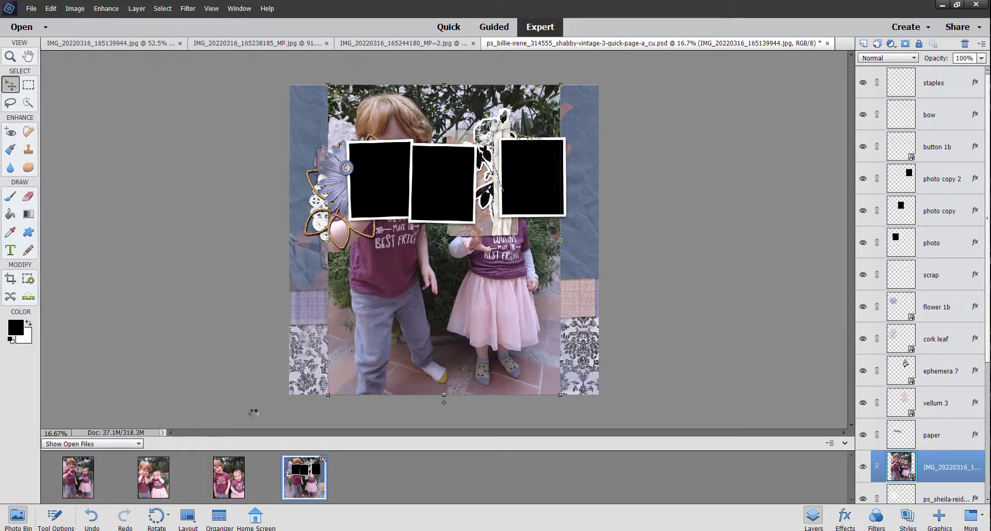
drag(247, 461, 436, 268)
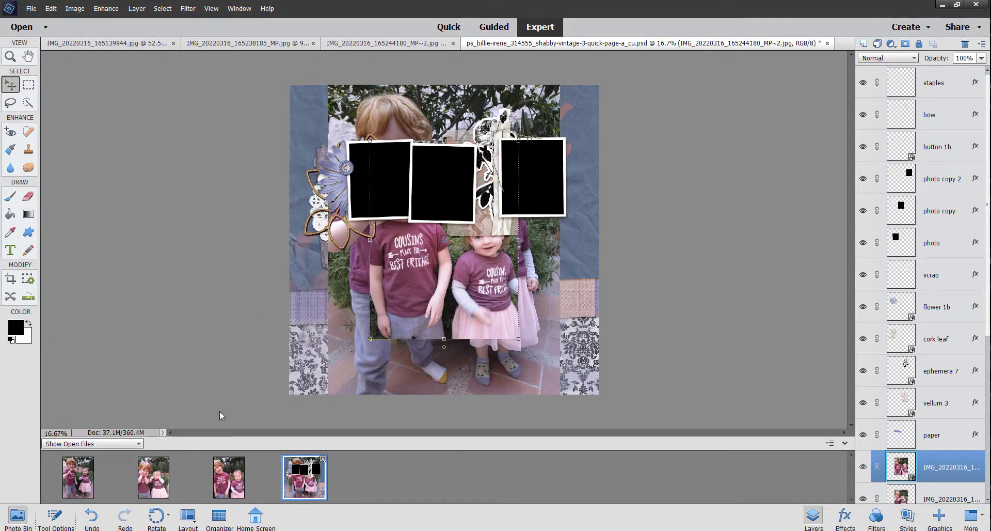
drag(78, 477, 369, 339)
drag(564, 86, 521, 145)
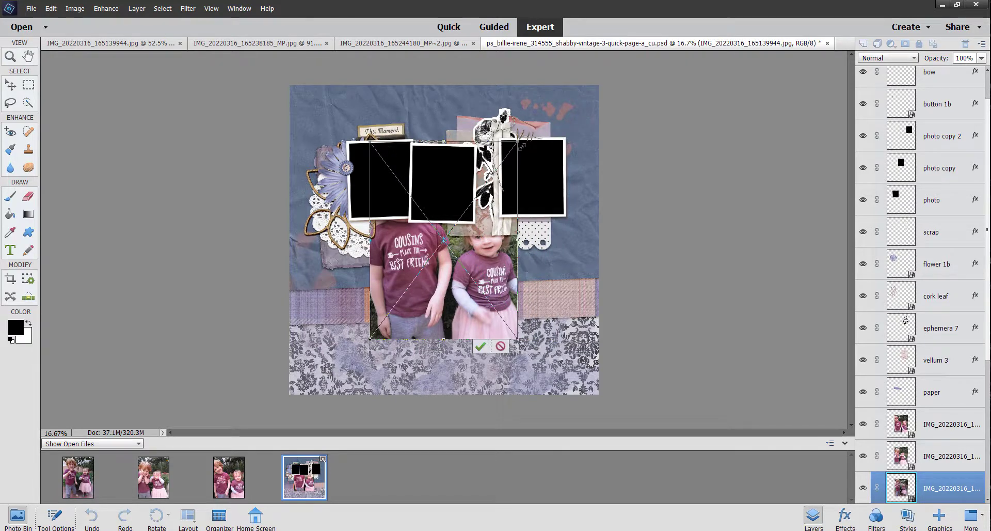
key(Return)
Step: Move the three photo layers above the frames and scale them down to about 42%
shift+click(946, 429)
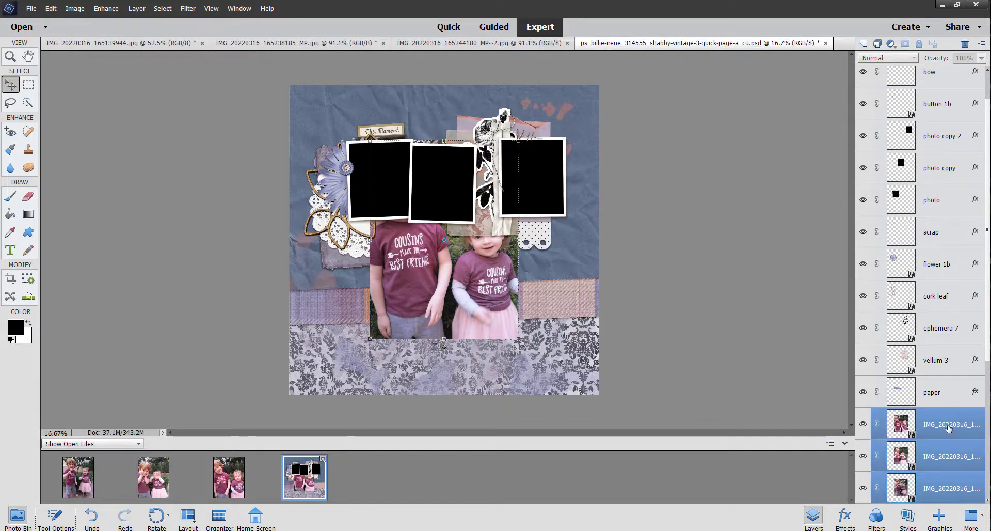
drag(946, 429, 956, 122)
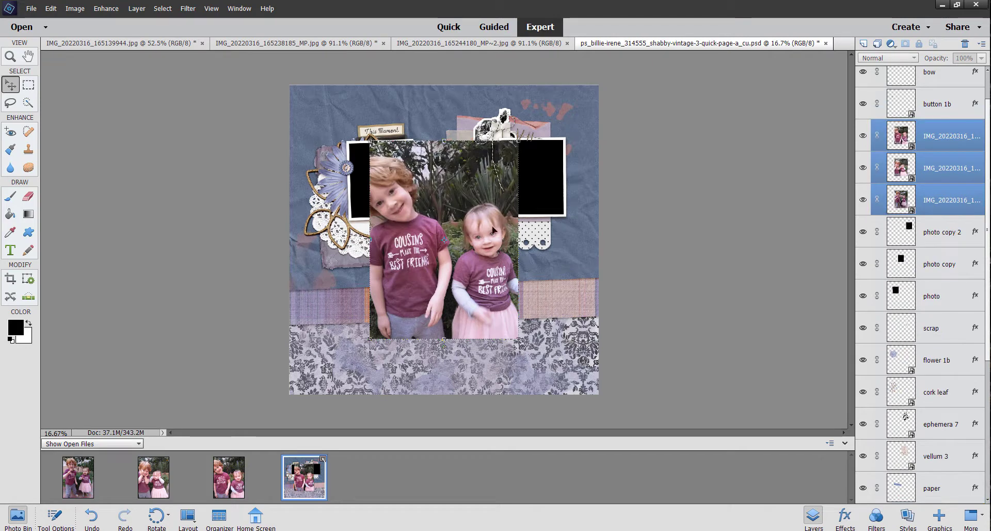
click(518, 340)
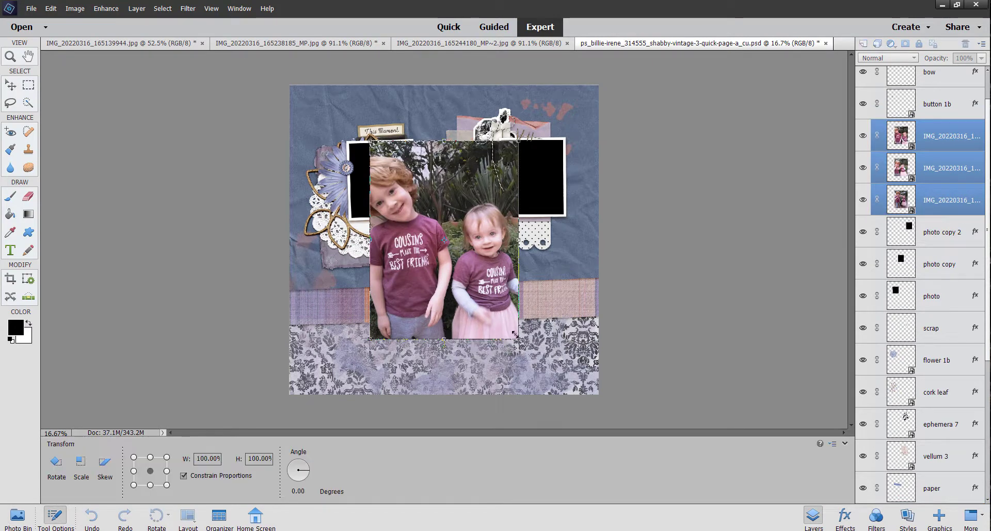
drag(519, 340, 438, 223)
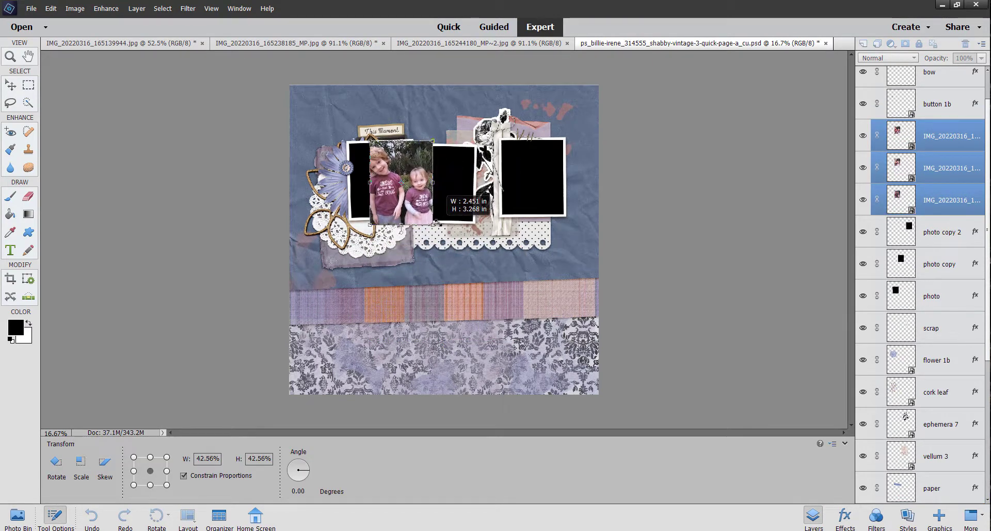
key(Return)
Step: Move one photo layer above photo copy and clip it into that frame
key(ctrl)
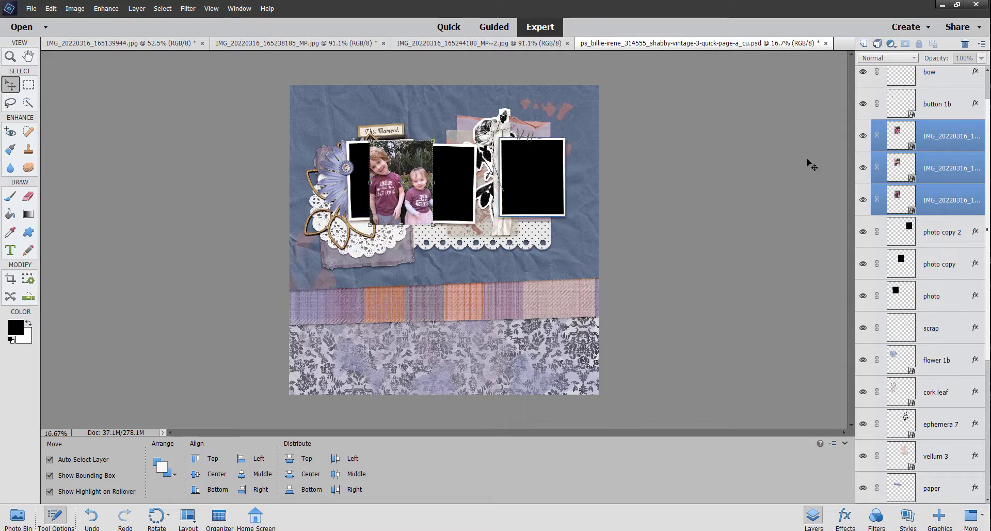
click(950, 137)
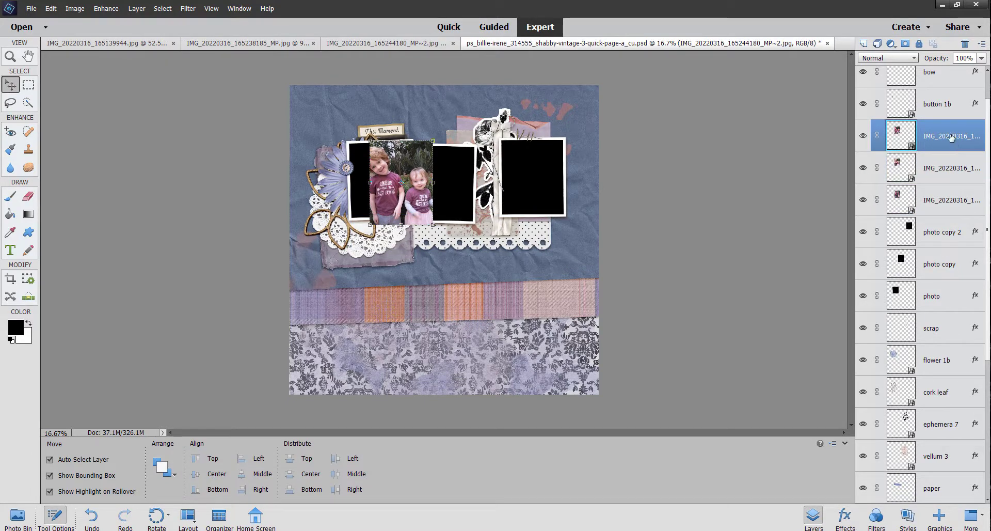
click(457, 195)
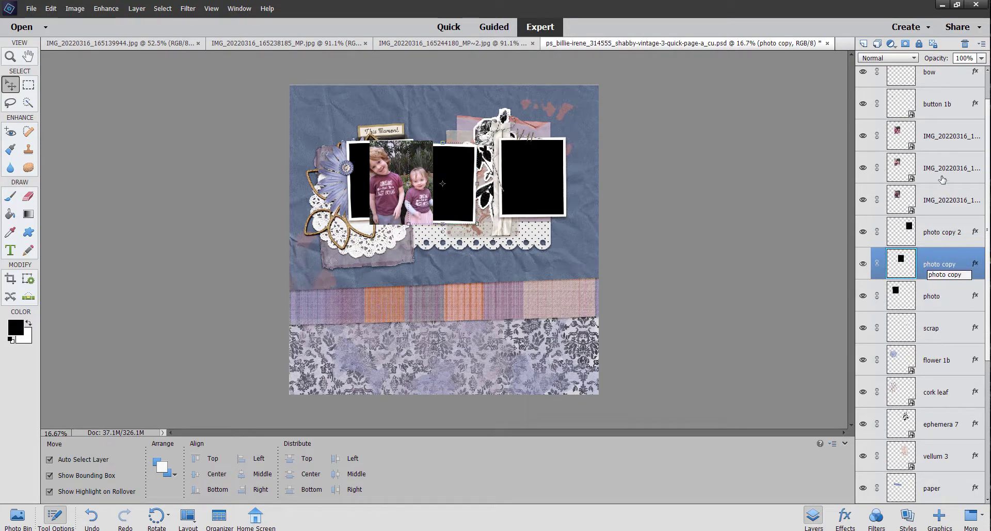
drag(948, 137, 939, 233)
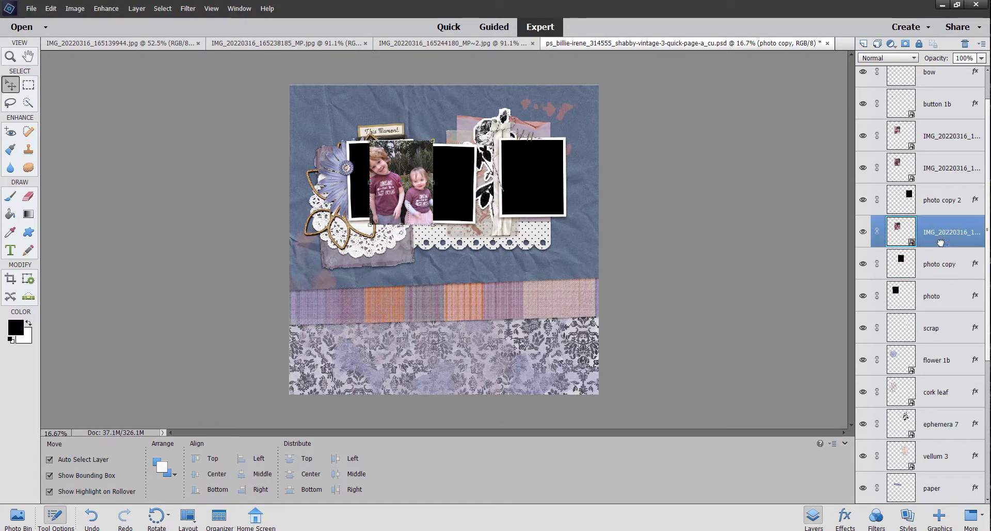
right_click(939, 232)
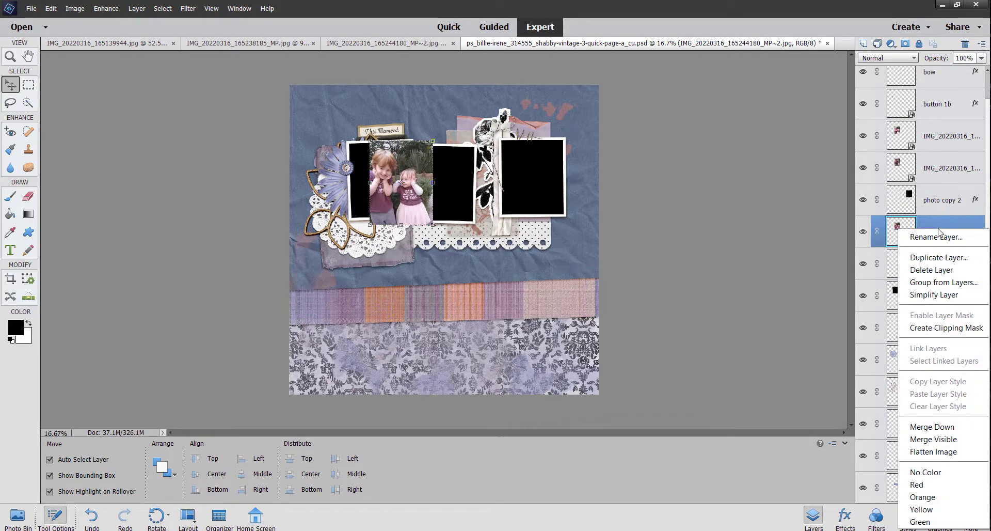
click(944, 329)
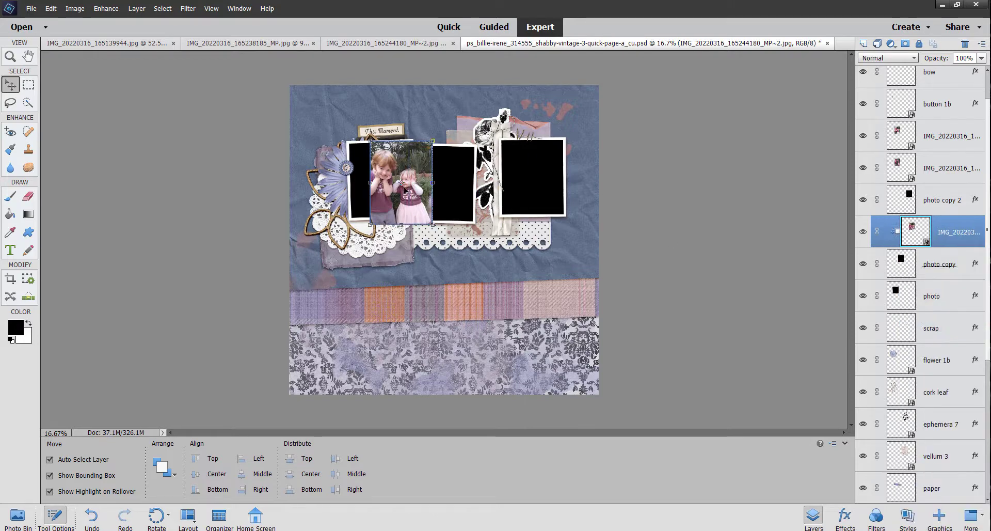
Step: Clip a second photo into photo copy 2, slide it right, and move the last photo above 'photo'
click(947, 142)
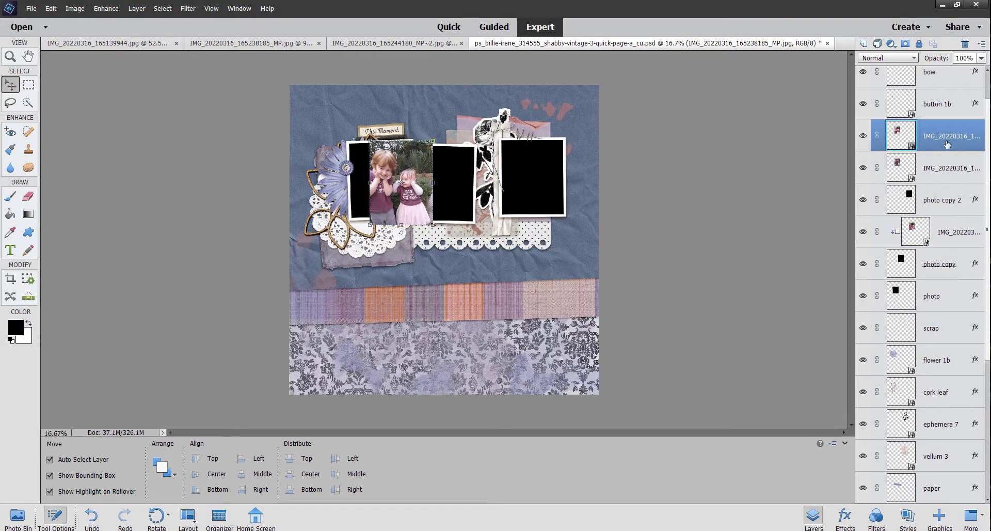
drag(942, 145, 940, 173)
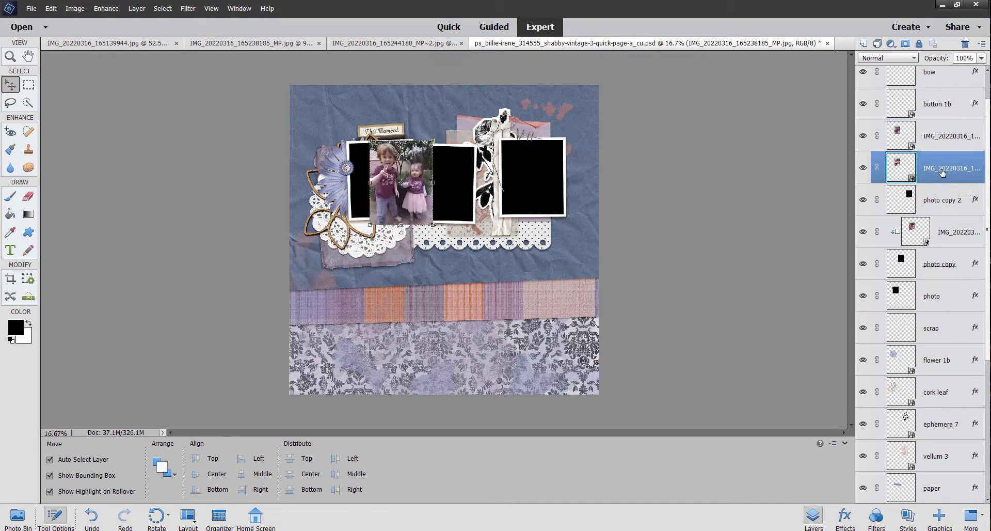
right_click(941, 173)
click(955, 270)
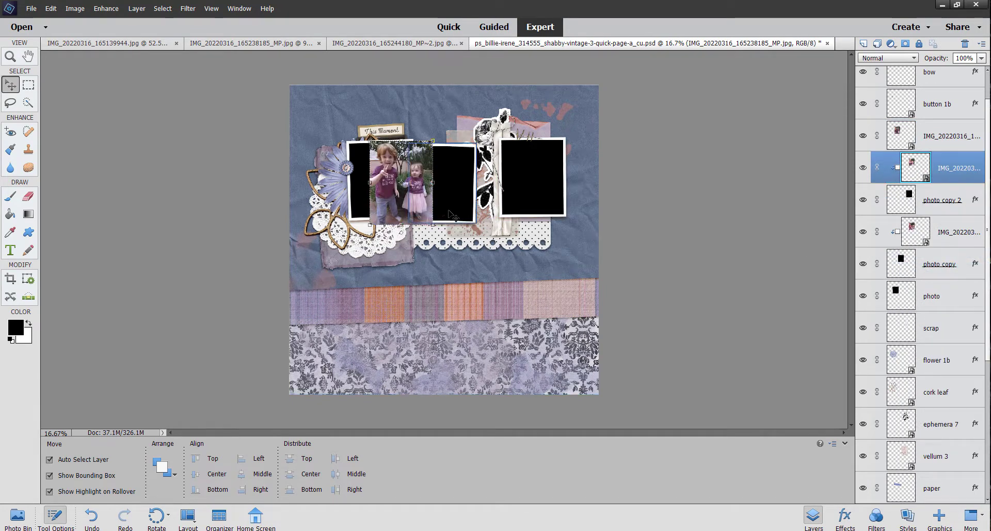
drag(417, 199, 537, 194)
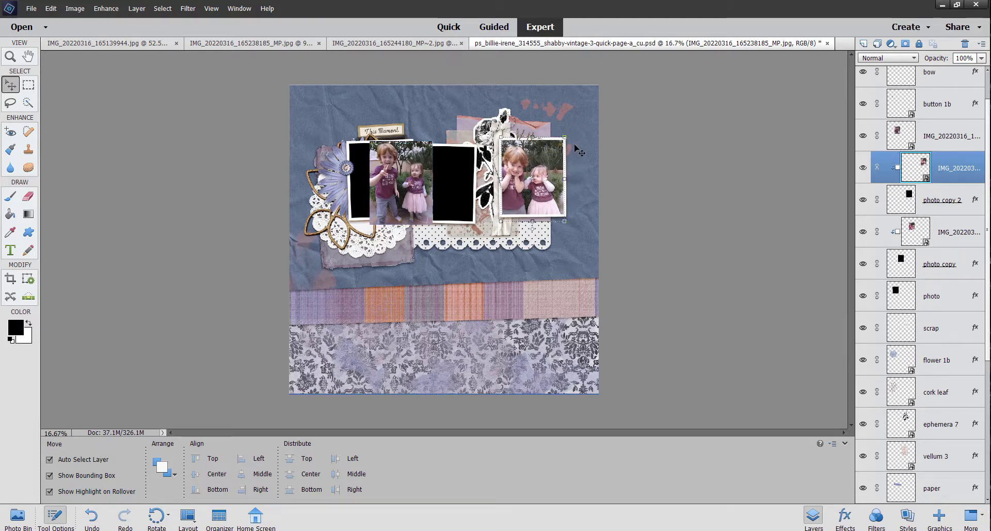
click(930, 133)
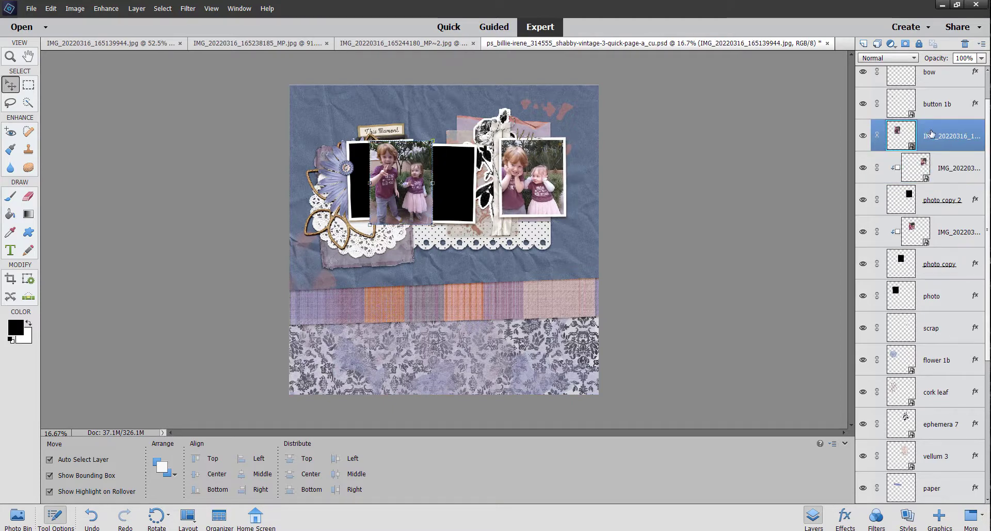
drag(934, 192, 943, 264)
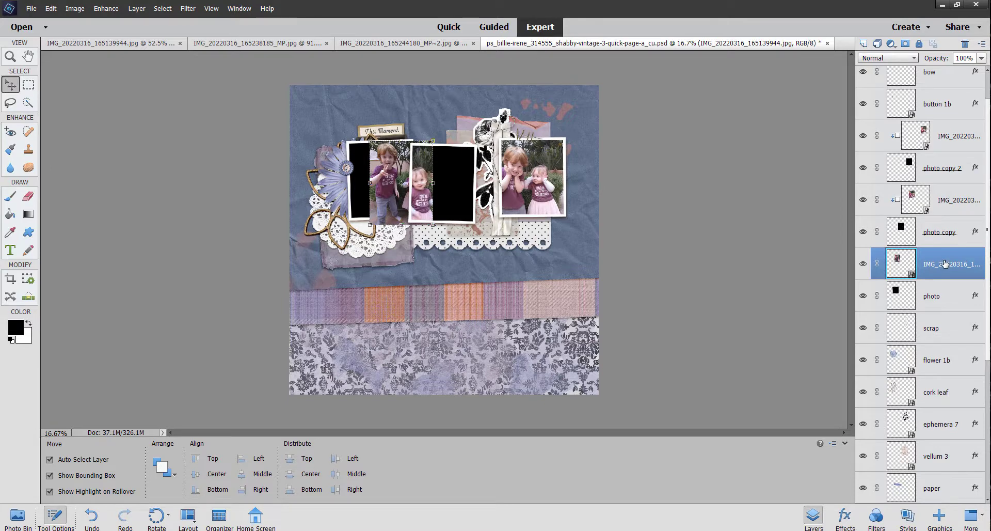
Step: Clip the last photo into the left frame, shifting and tilting it so both kids show
right_click(942, 264)
click(901, 331)
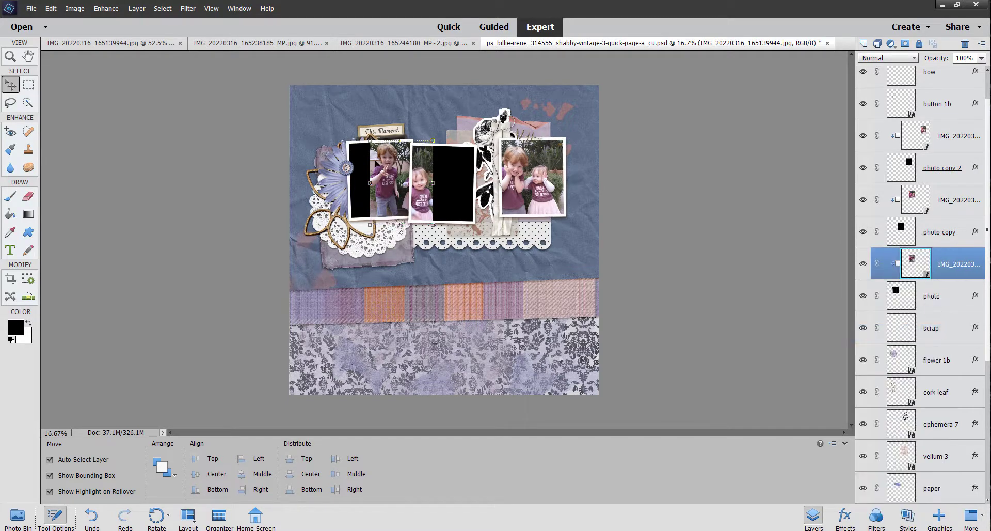
drag(390, 173, 371, 173)
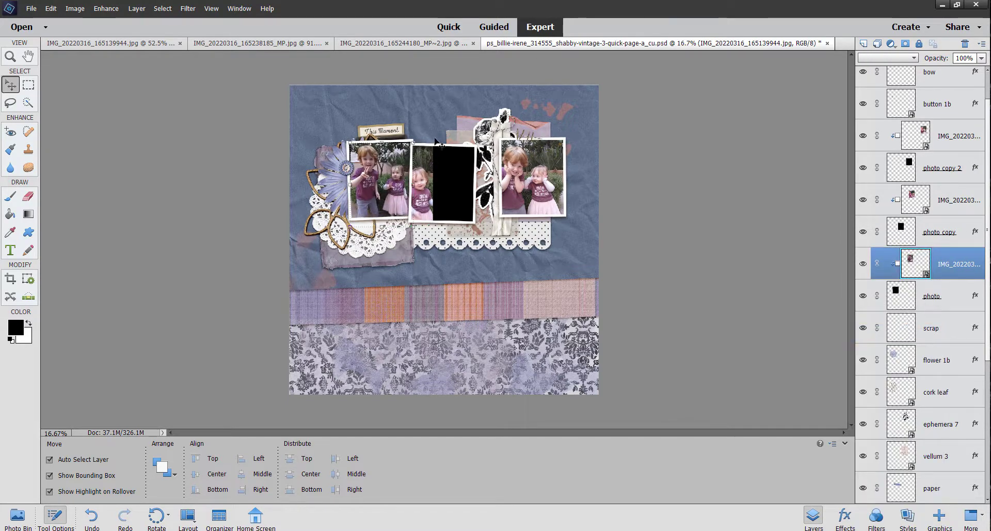
drag(427, 136, 453, 120)
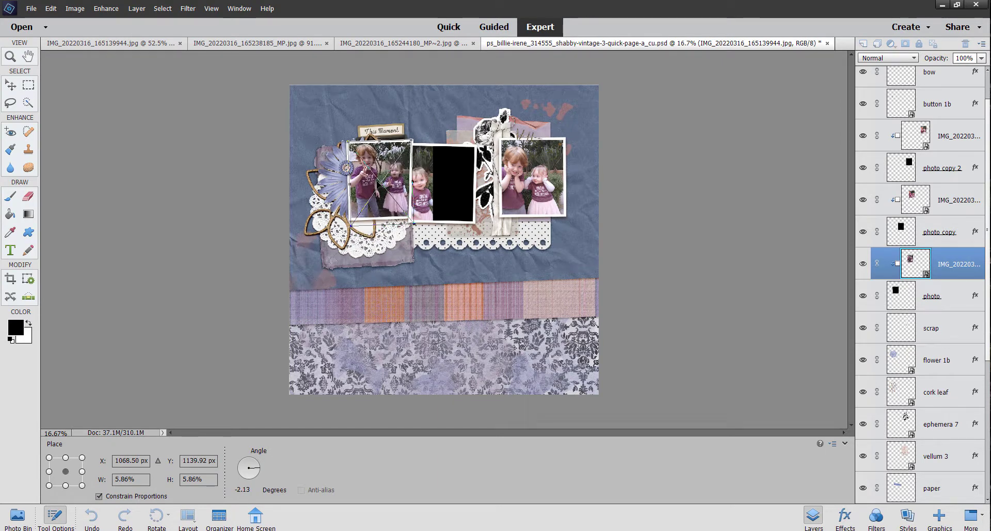
key(Return)
Step: Slide the middle photo into the middle frame tilted 1.34°, then select the Background layer
drag(423, 183, 475, 136)
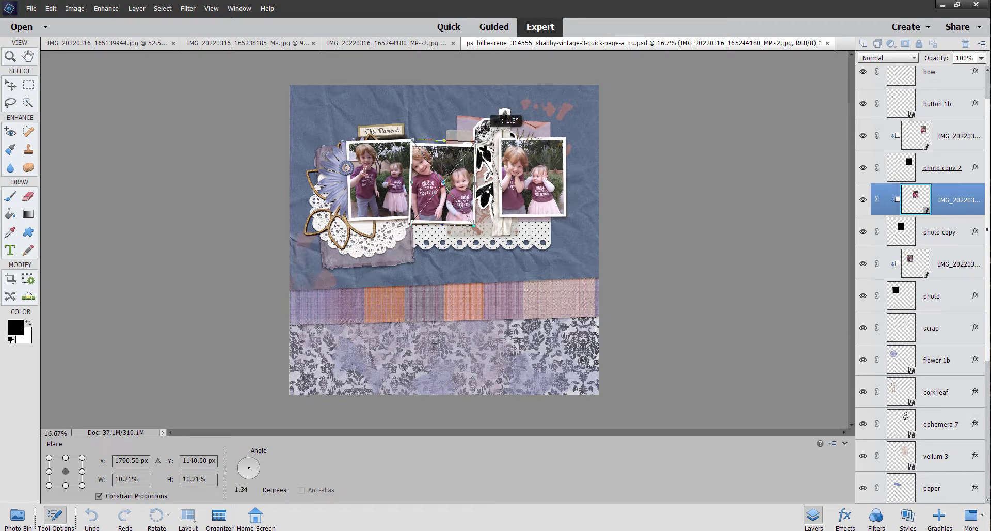
key(Return)
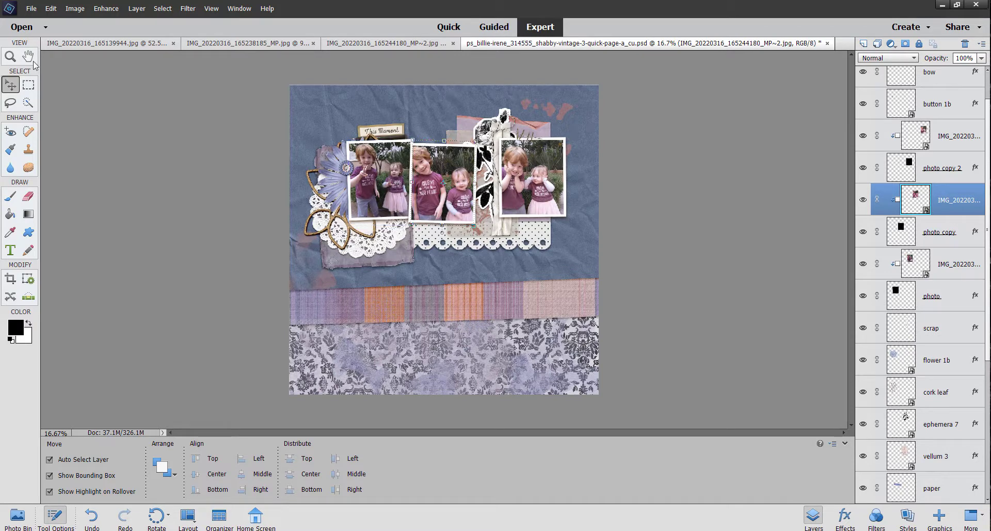
click(662, 277)
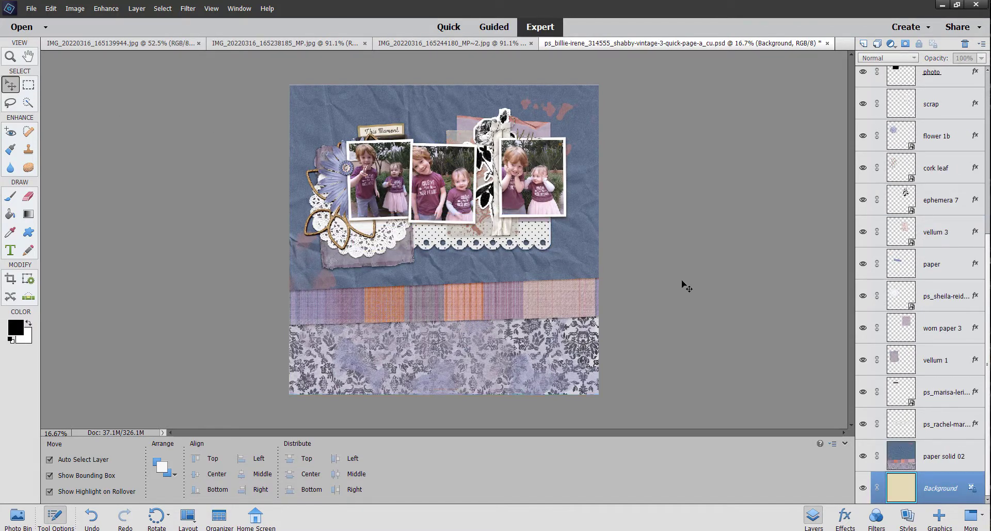
Step: Nudge the scrap, move and tilt rose ephemera 7 about -0.91°, and move vellum 3 down
drag(499, 235, 505, 226)
mouse_move(490, 149)
mouse_down()
mouse_move(400, 139)
mouse_move(480, 144)
mouse_up()
drag(486, 221, 488, 221)
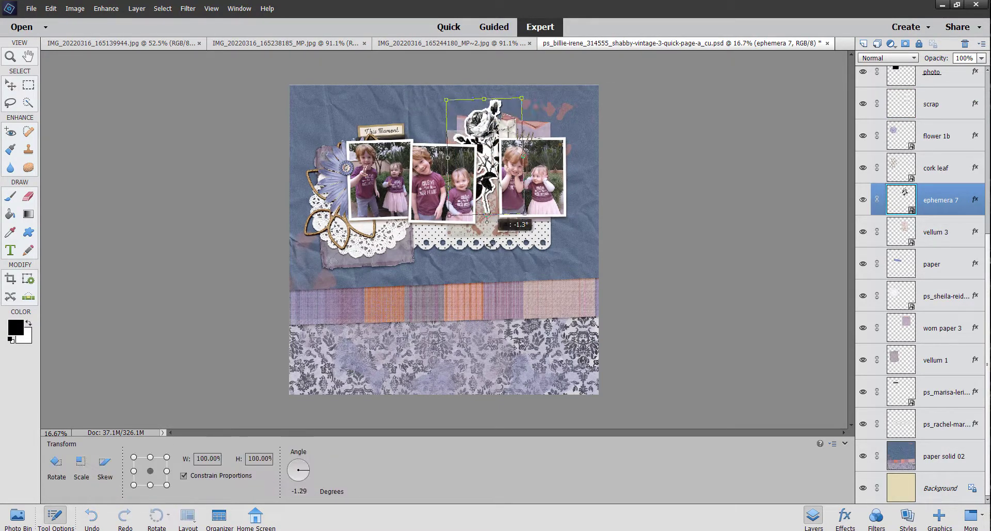
key(Return)
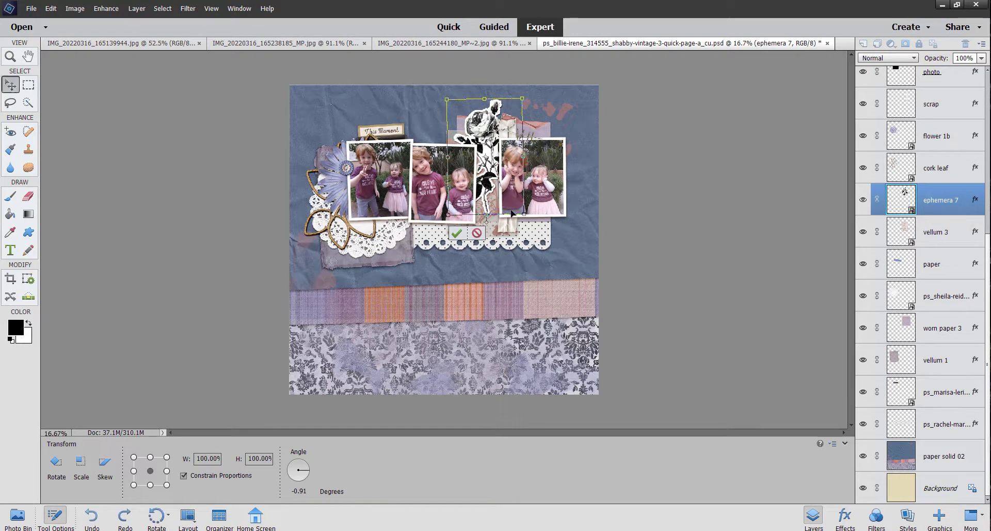
mouse_move(491, 230)
mouse_down()
mouse_move(486, 250)
mouse_move(489, 228)
mouse_up()
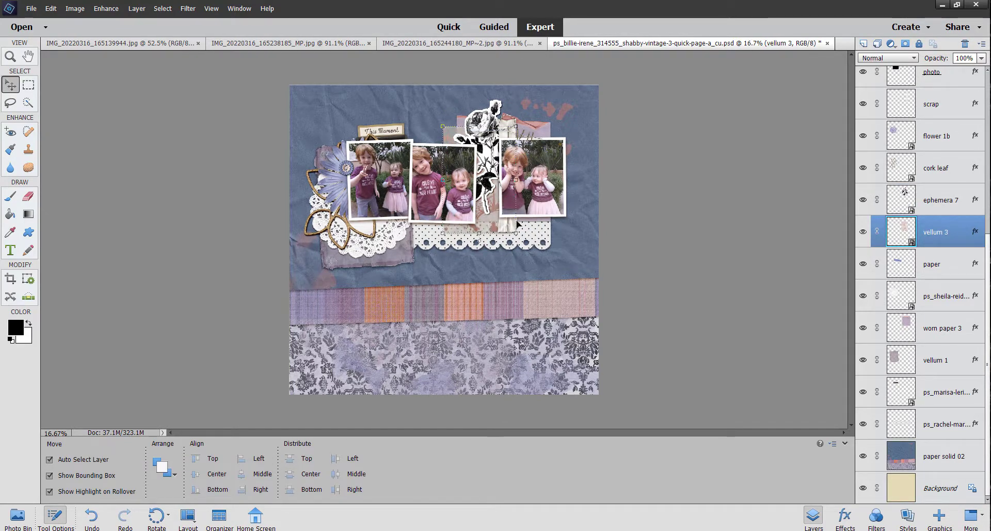